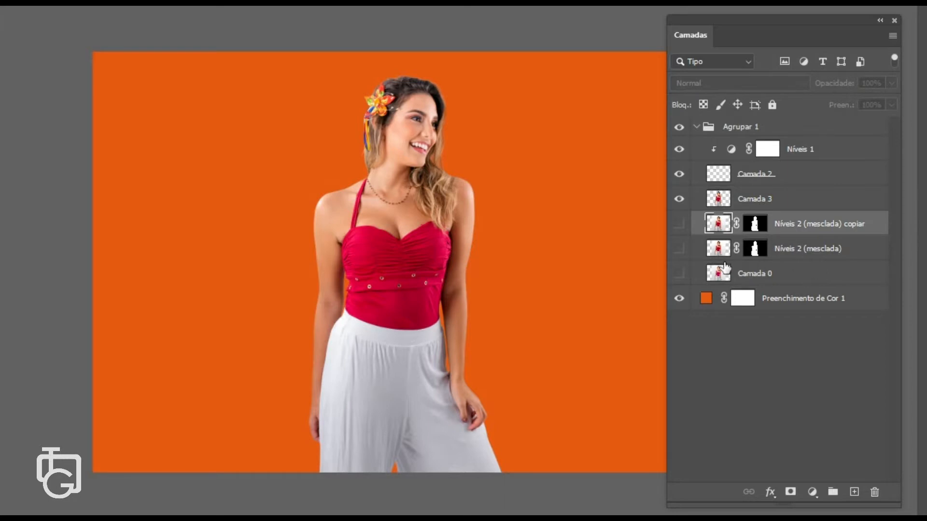
- Hide the group's upper layers and show only the original Camada 0 to inspect the unretouched photo up close
{"action": "left_click", "coordinate": [678, 200]}
{"action": "left_click", "coordinate": [679, 174]}
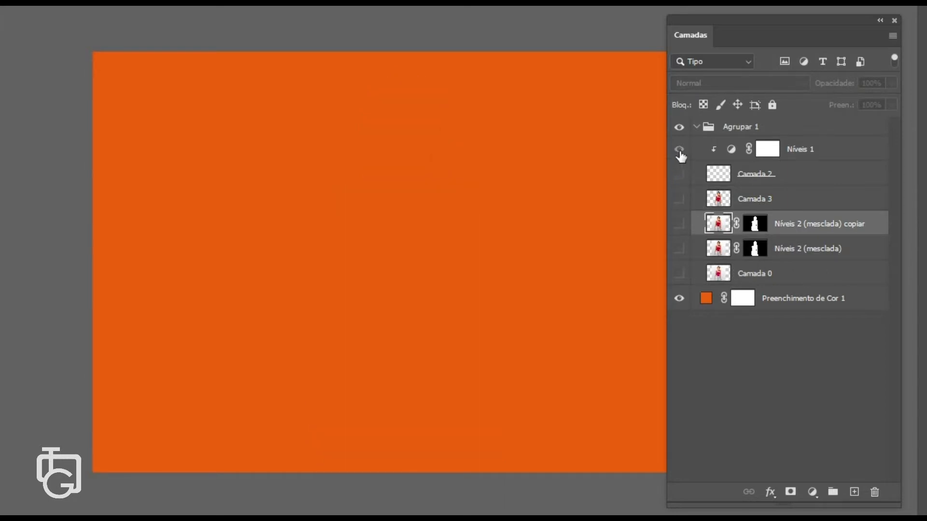
{"action": "left_click", "coordinate": [679, 150]}
{"action": "left_click", "coordinate": [680, 273]}
{"action": "scroll", "coordinate": [452, 139], "scroll_direction": "up", "scroll_amount": 5}
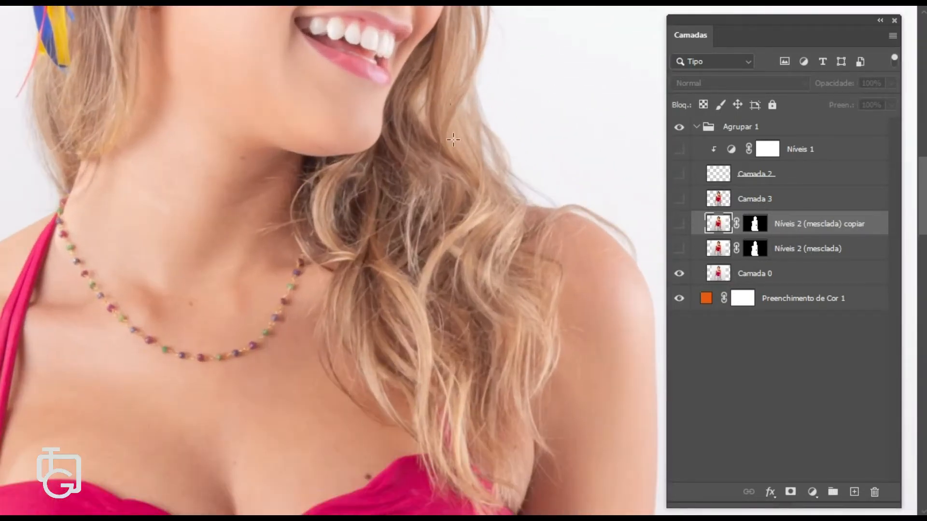
{"action": "left_click_drag", "start_coordinate": [452, 139], "coordinate": [268, 356]}
{"action": "scroll", "coordinate": [305, 196], "scroll_direction": "down", "scroll_amount": 1}
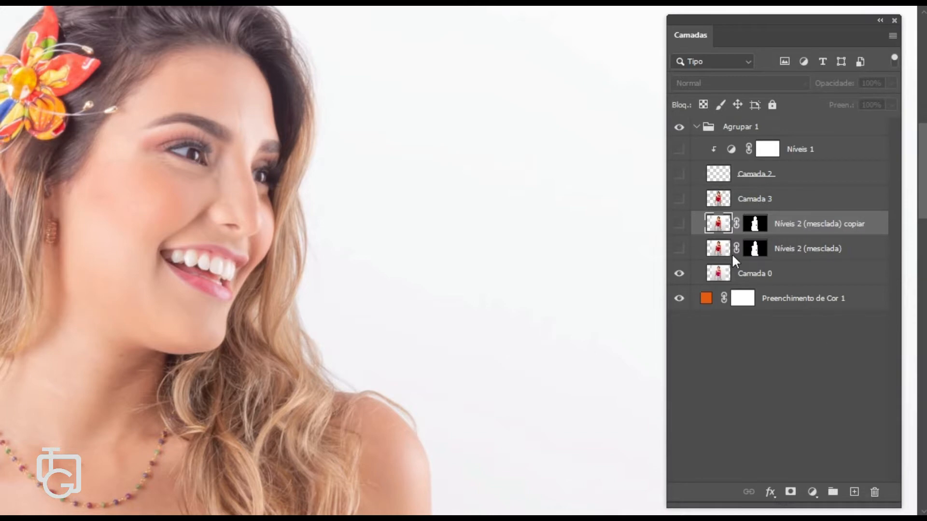
- Show Níveis 2 (mesclada) and then its copy in turn to compare them on the zoomed face
{"action": "left_click", "coordinate": [679, 249]}
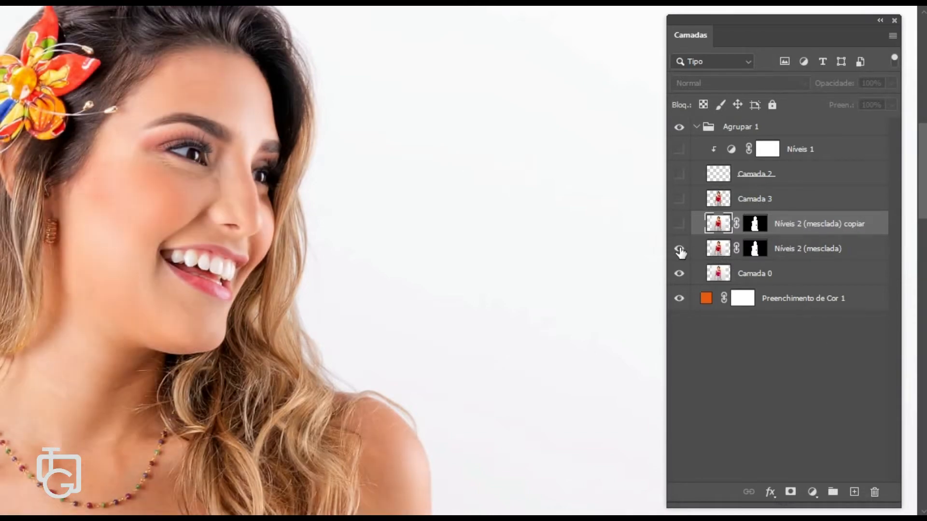
{"action": "scroll", "coordinate": [303, 259], "scroll_direction": "down", "scroll_amount": 1}
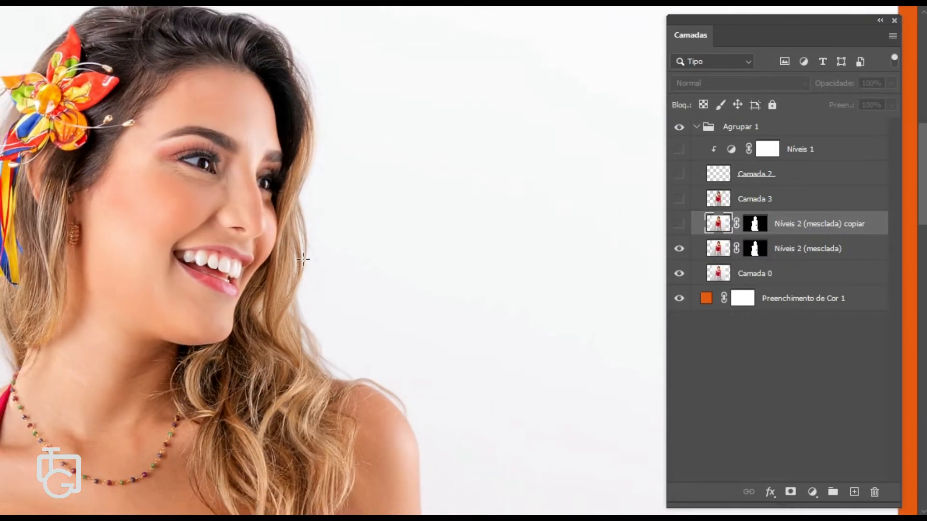
{"action": "scroll", "coordinate": [307, 257], "scroll_direction": "up", "scroll_amount": 3}
{"action": "left_click_drag", "start_coordinate": [231, 181], "coordinate": [289, 284]}
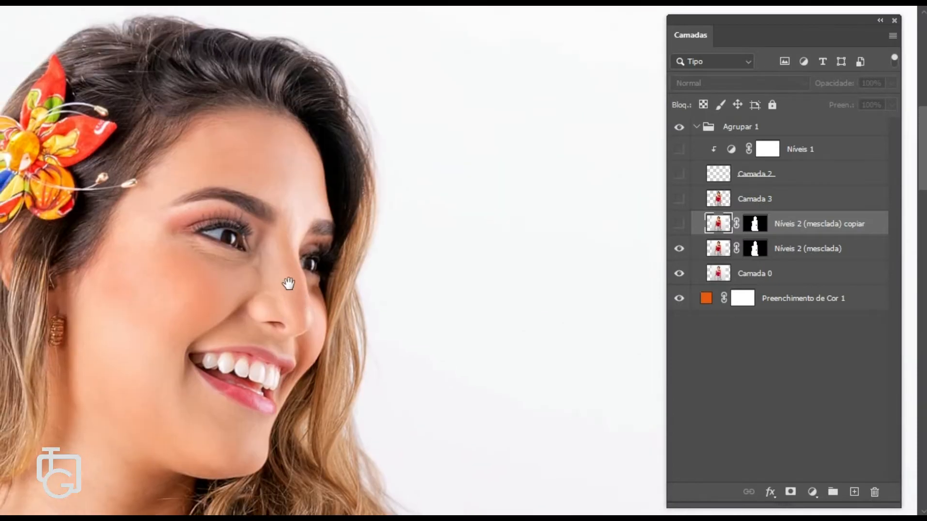
{"action": "left_click", "coordinate": [679, 224]}
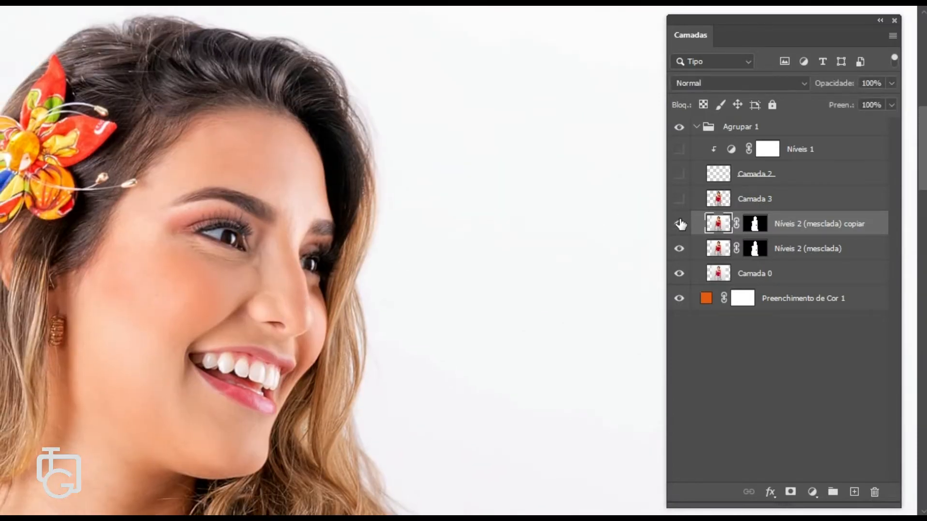
{"action": "left_click_drag", "start_coordinate": [503, 268], "coordinate": [455, 242]}
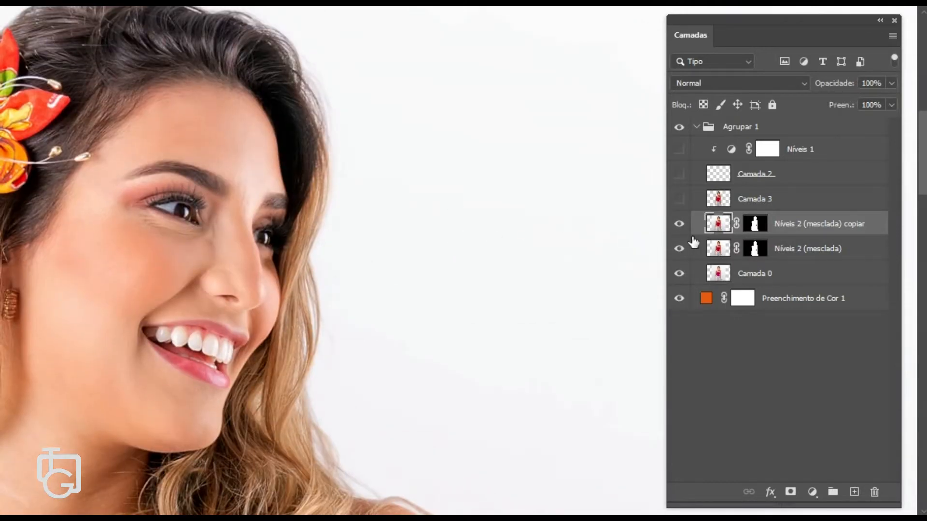
- Hide the lower layers, show only Camada 3 and zoom into the hair edge against the orange background
{"action": "scroll", "coordinate": [615, 250], "scroll_direction": "down", "scroll_amount": 3}
{"action": "scroll", "coordinate": [616, 250], "scroll_direction": "down", "scroll_amount": 3}
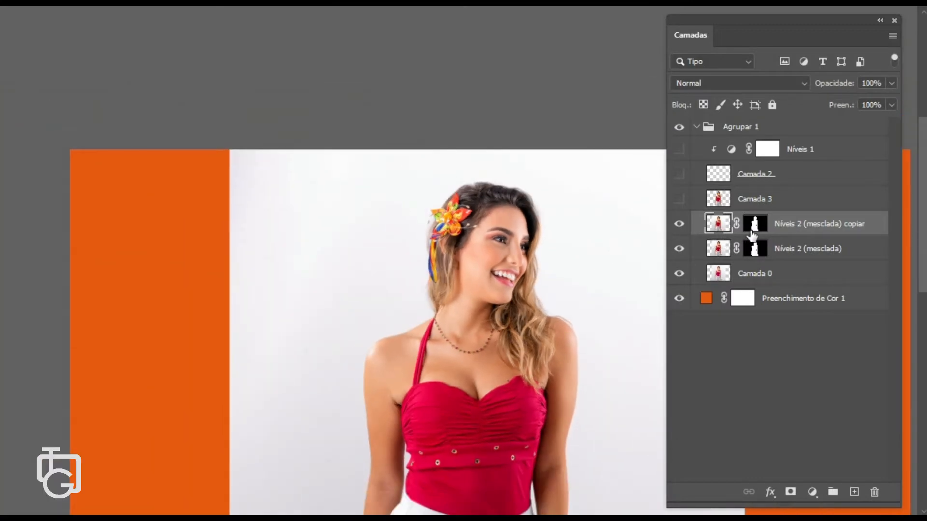
{"action": "left_click_drag", "start_coordinate": [679, 226], "coordinate": [678, 271]}
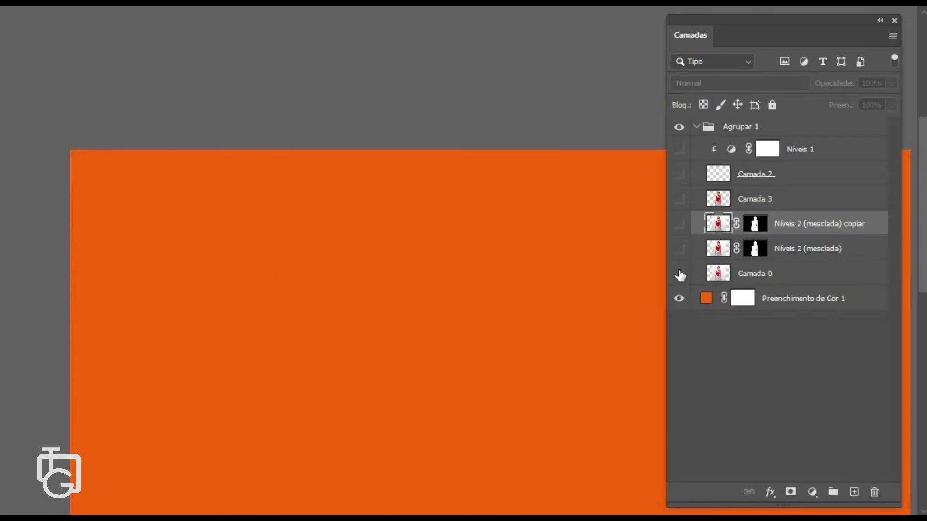
{"action": "left_click", "coordinate": [680, 199]}
{"action": "scroll", "coordinate": [563, 269], "scroll_direction": "up", "scroll_amount": 6}
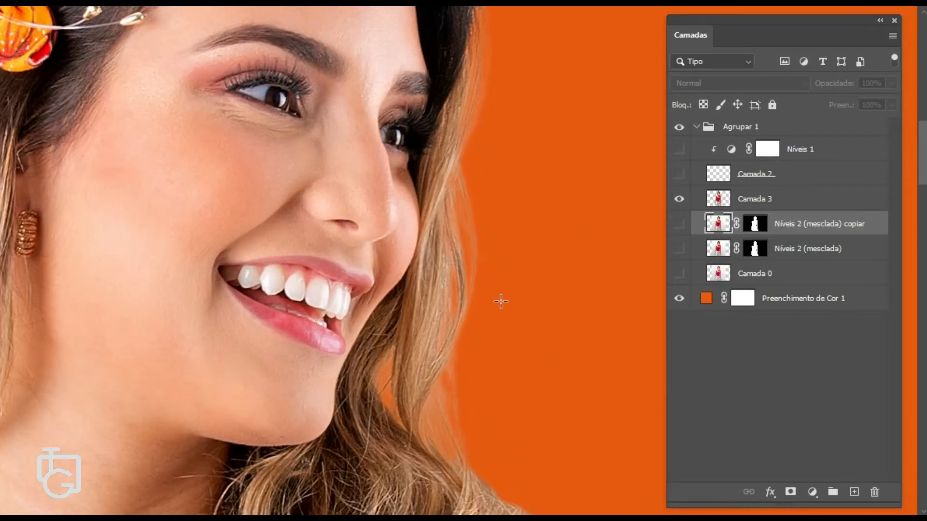
{"action": "scroll", "coordinate": [501, 302], "scroll_direction": "up", "scroll_amount": 1}
{"action": "left_click_drag", "start_coordinate": [444, 343], "coordinate": [482, 192]}
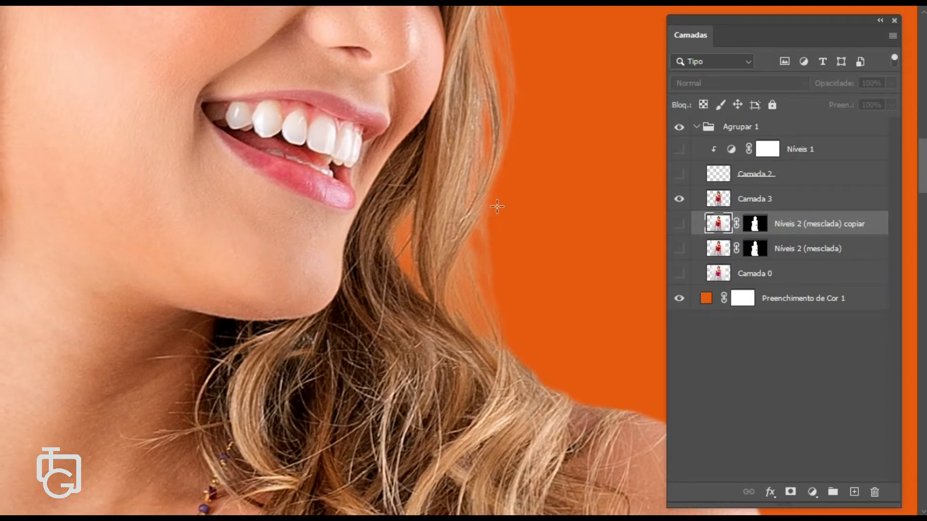
- Open the layer mask display options of Níveis 2 (mesclada) copiar and confirm them unchanged
{"action": "right_click", "coordinate": [756, 228]}
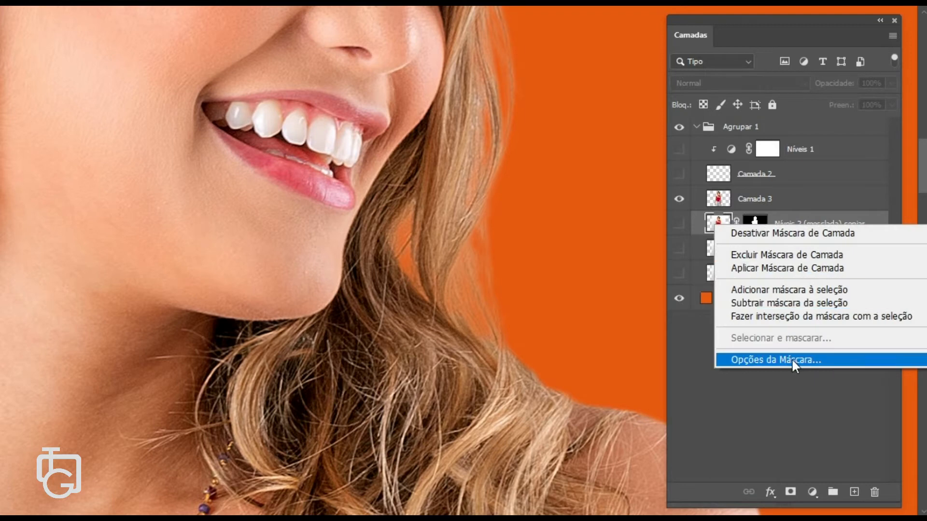
{"action": "left_click", "coordinate": [776, 360]}
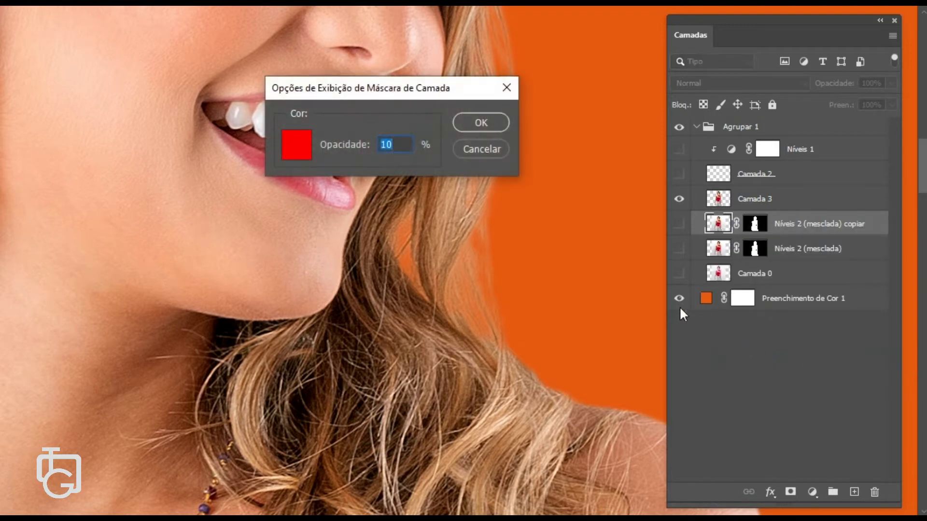
{"action": "left_click", "coordinate": [482, 149]}
- Open the properties of the Níveis 2 (mesclada) copiar layer mask to check its density and feather, then close them
{"action": "double_click", "coordinate": [786, 231]}
{"action": "left_click", "coordinate": [759, 225]}
{"action": "double_click", "coordinate": [760, 226]}
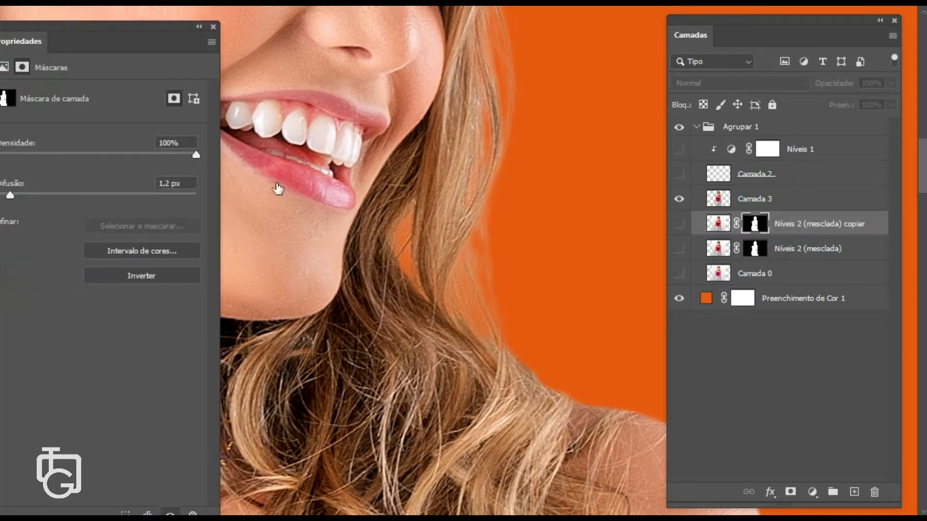
{"action": "left_click_drag", "start_coordinate": [109, 31], "coordinate": [263, 25]}
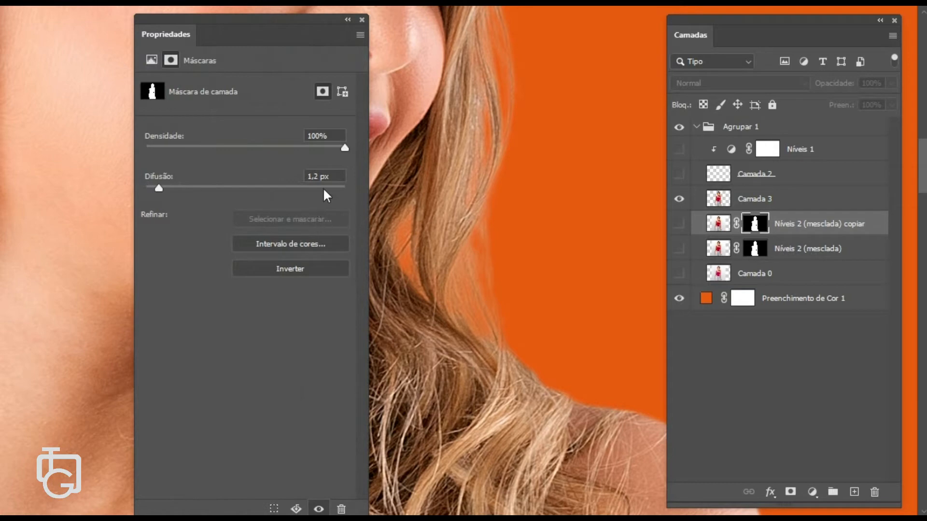
{"action": "left_click", "coordinate": [361, 20]}
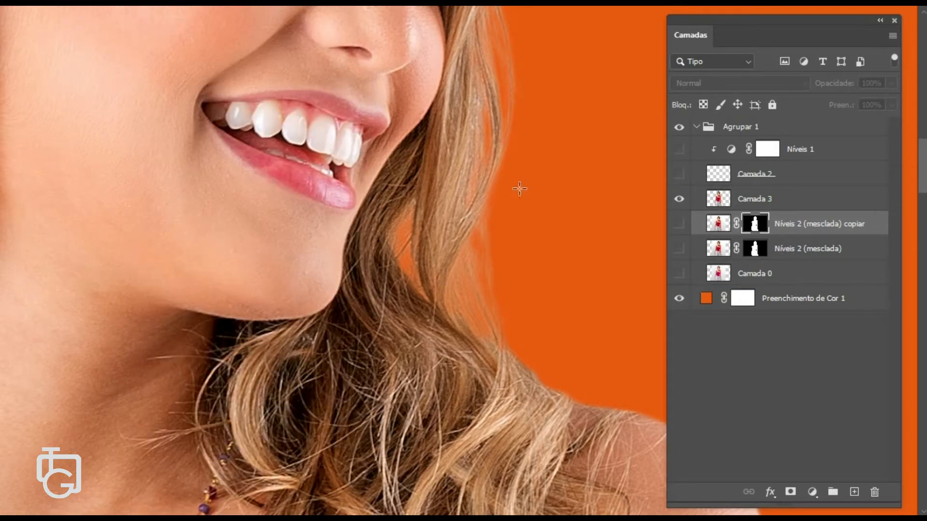
- Select the Camada 2 layer and make it visible
{"action": "scroll", "coordinate": [487, 201], "scroll_direction": "down", "scroll_amount": 5}
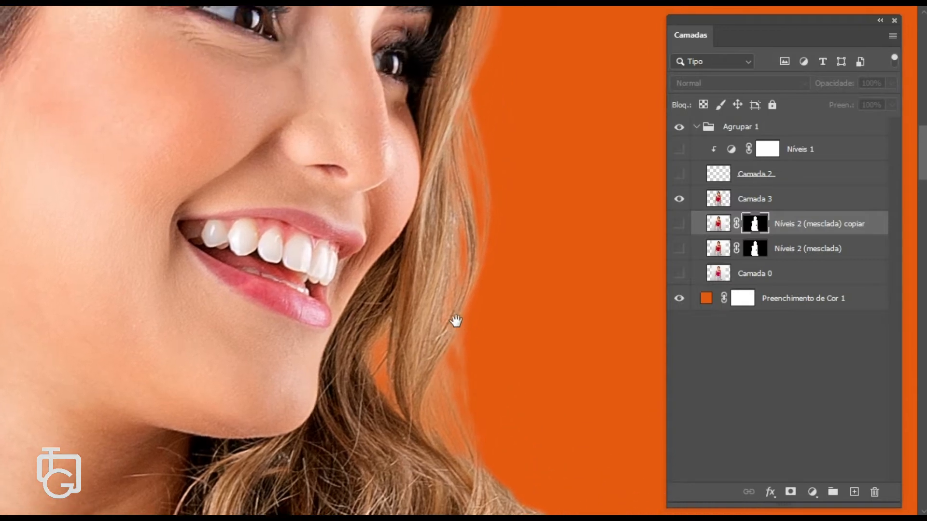
{"action": "scroll", "coordinate": [448, 327], "scroll_direction": "down", "scroll_amount": 3}
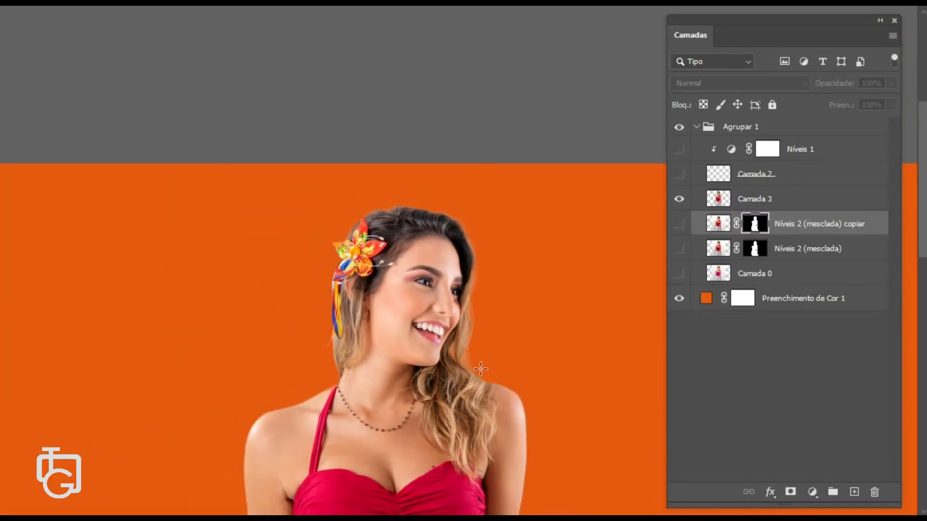
{"action": "scroll", "coordinate": [481, 369], "scroll_direction": "up", "scroll_amount": 4}
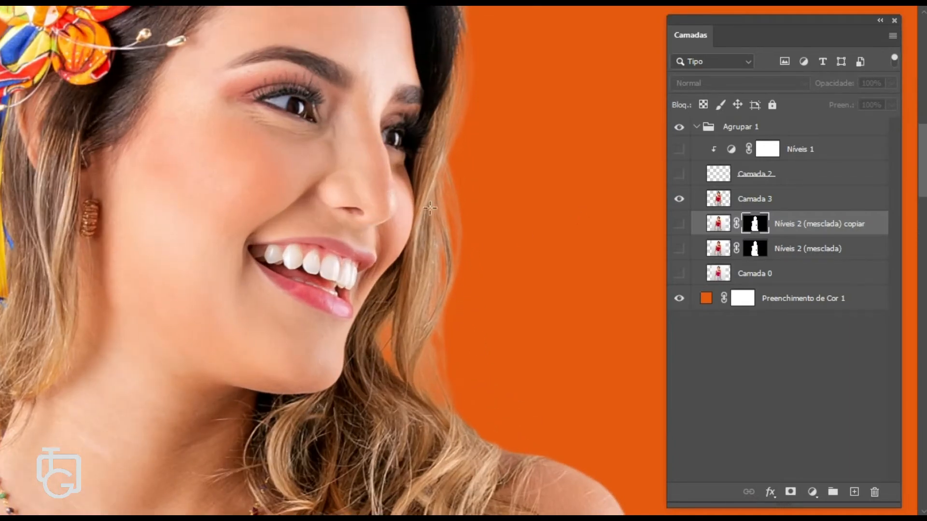
{"action": "left_click", "coordinate": [770, 175]}
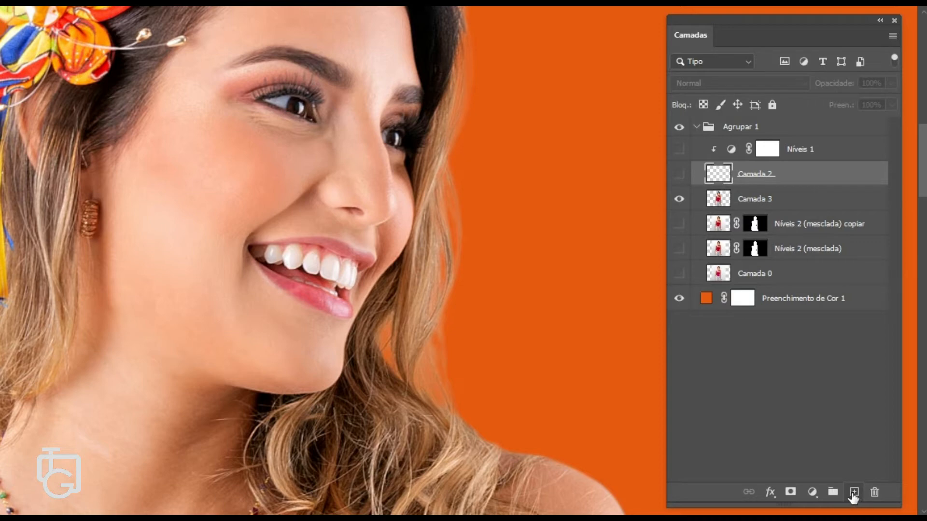
{"action": "left_click", "coordinate": [679, 174]}
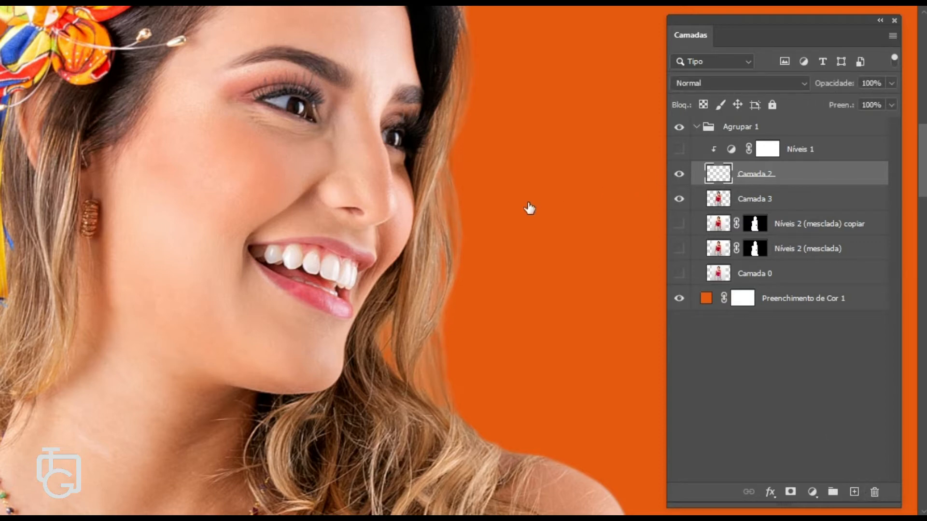
{"action": "left_click", "coordinate": [674, 180]}
{"action": "left_click", "coordinate": [674, 179]}
{"action": "left_click", "coordinate": [675, 176]}
- Pick the Hair 3 brush from the hair brush set and set its size to 3 px
{"action": "right_click", "coordinate": [458, 217]}
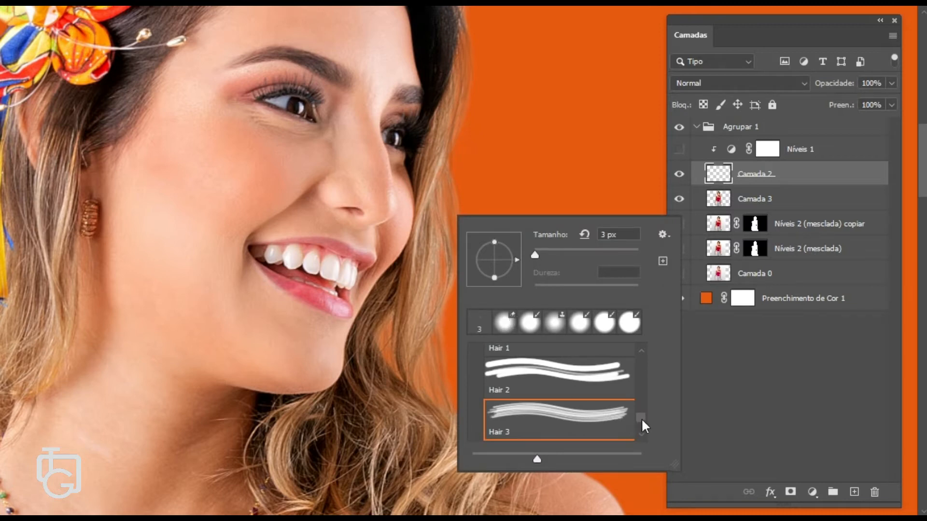
{"action": "mouse_move", "coordinate": [644, 424]}
{"action": "left_mouse_down"}
{"action": "mouse_move", "coordinate": [643, 410]}
{"action": "mouse_move", "coordinate": [646, 420]}
{"action": "left_mouse_up"}
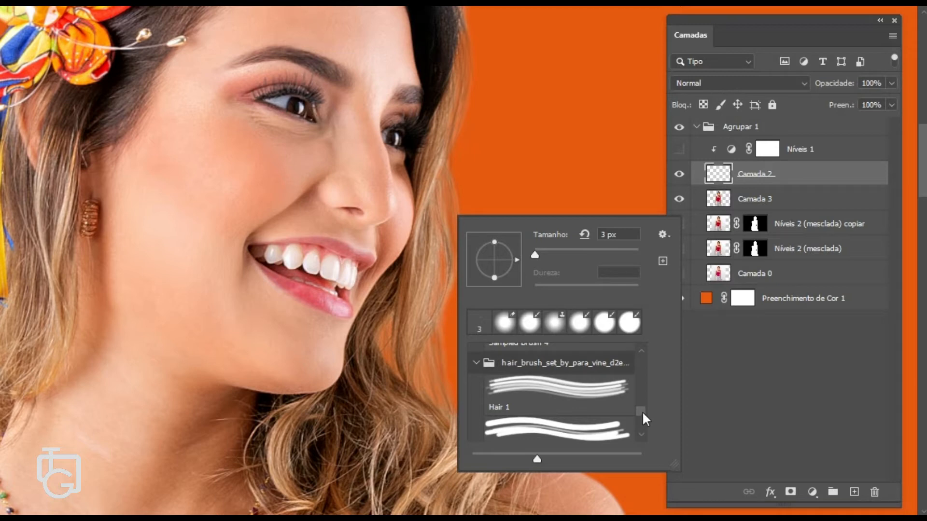
{"action": "scroll", "coordinate": [644, 423], "scroll_direction": "down", "scroll_amount": 2}
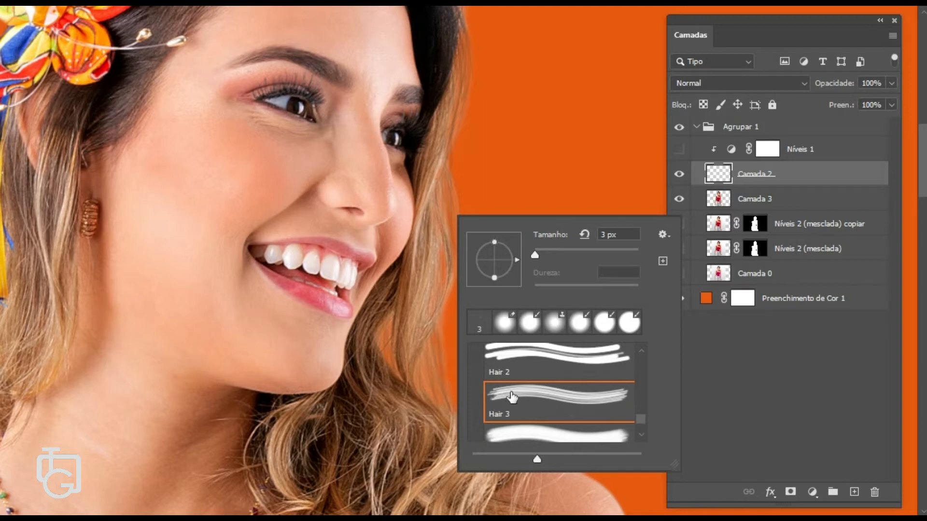
{"action": "left_click", "coordinate": [513, 395]}
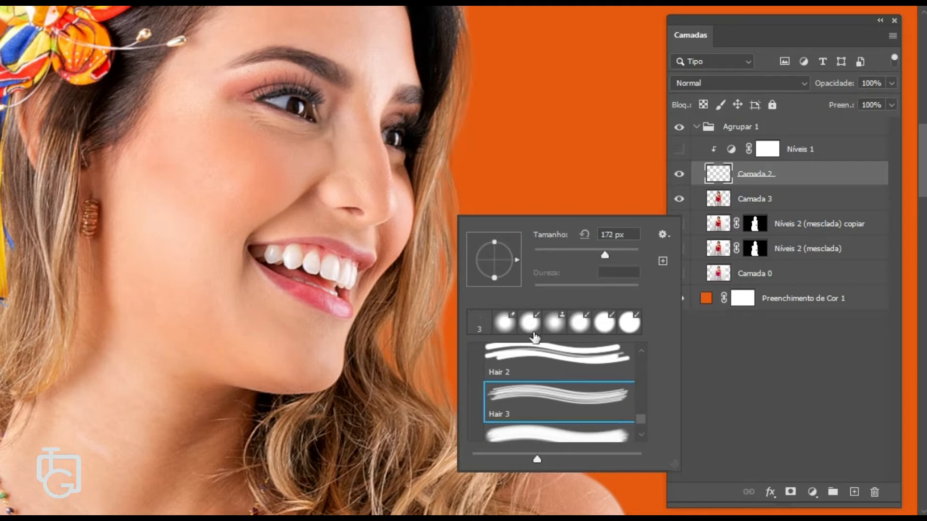
{"action": "left_click", "coordinate": [603, 235]}
{"action": "type", "text": "3"}
{"action": "key", "text": "Return"}
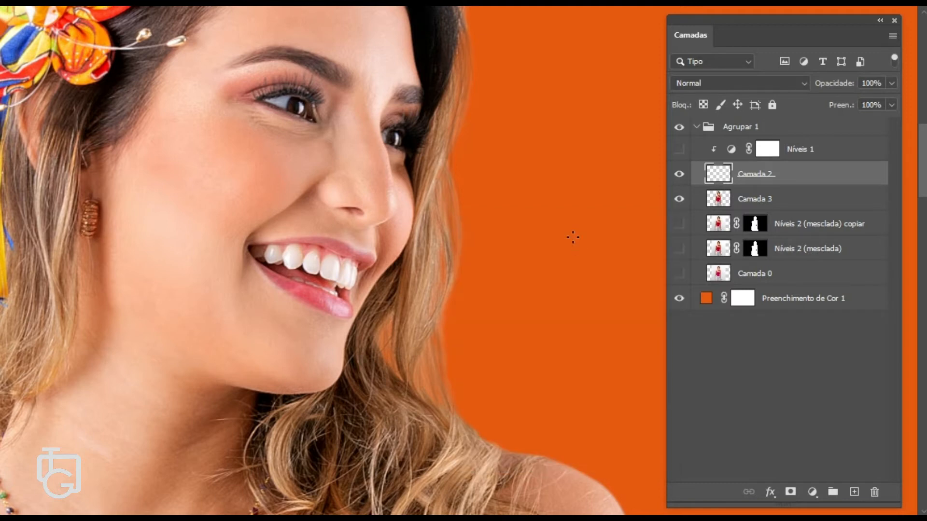
- Hide Camada 3 and inspect the painted hair strands on Camada 2 alone at close zoom
{"action": "scroll", "coordinate": [474, 213], "scroll_direction": "up", "scroll_amount": 6}
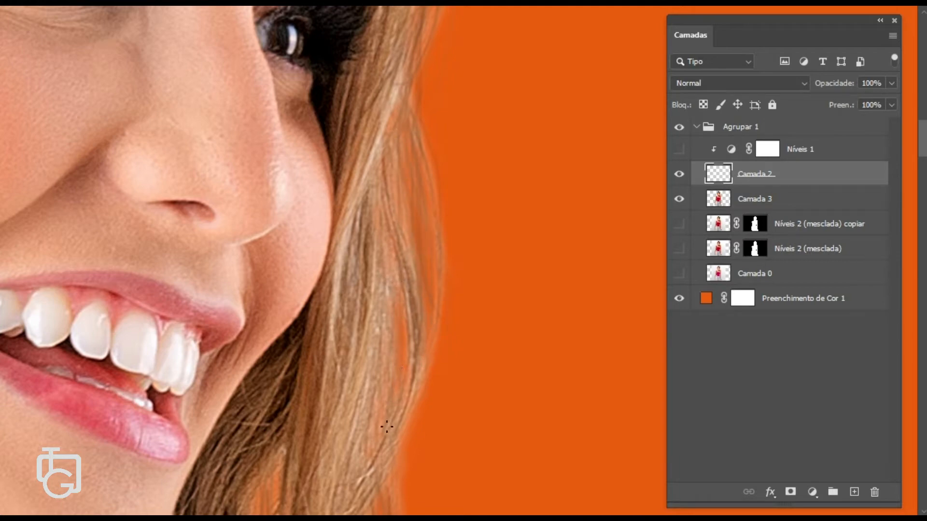
{"action": "left_click", "coordinate": [679, 199]}
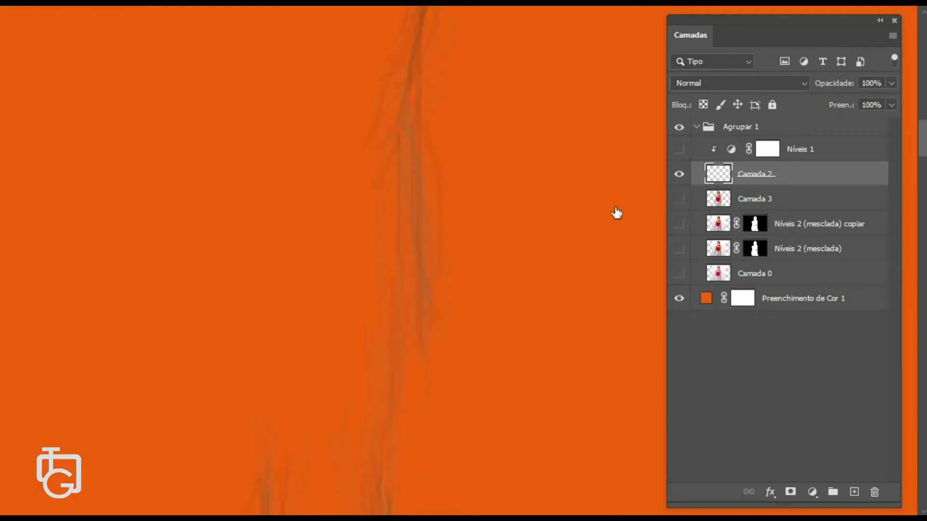
{"action": "scroll", "coordinate": [463, 241], "scroll_direction": "up", "scroll_amount": 6}
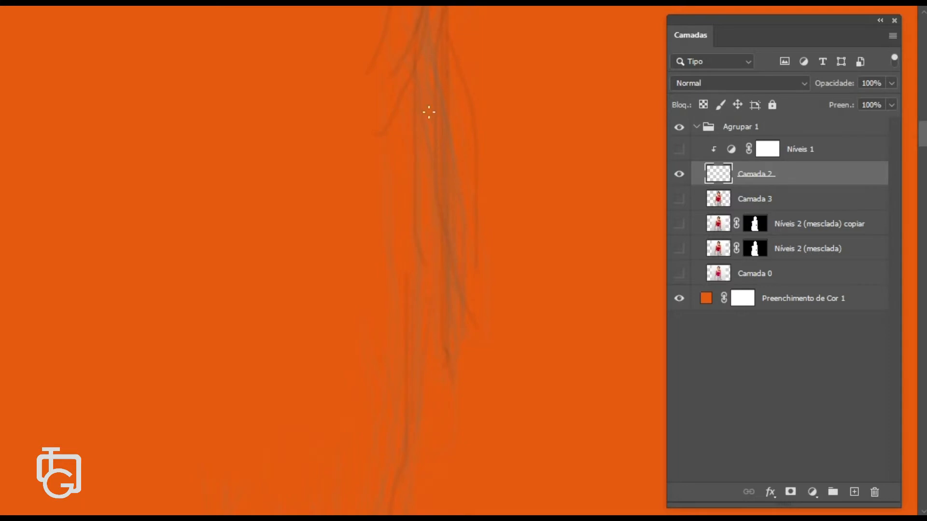
{"action": "scroll", "coordinate": [446, 316], "scroll_direction": "down", "scroll_amount": 5}
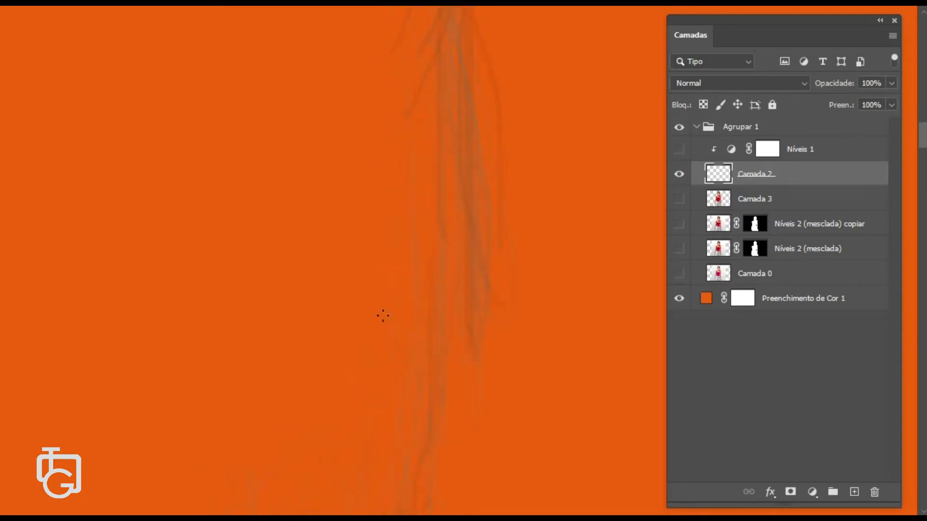
{"action": "scroll", "coordinate": [413, 232], "scroll_direction": "down", "scroll_amount": 3}
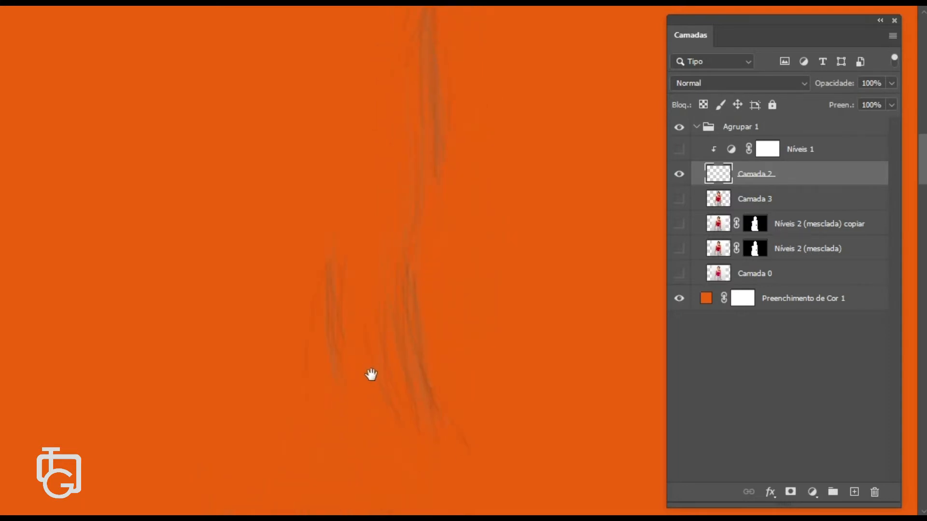
{"action": "scroll", "coordinate": [415, 241], "scroll_direction": "up", "scroll_amount": 4}
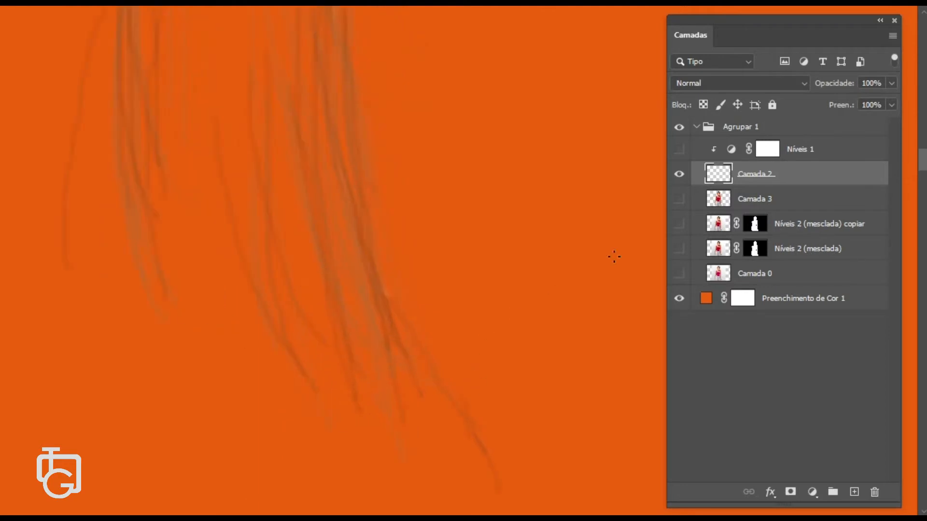
{"action": "left_click_drag", "start_coordinate": [498, 374], "coordinate": [447, 256]}
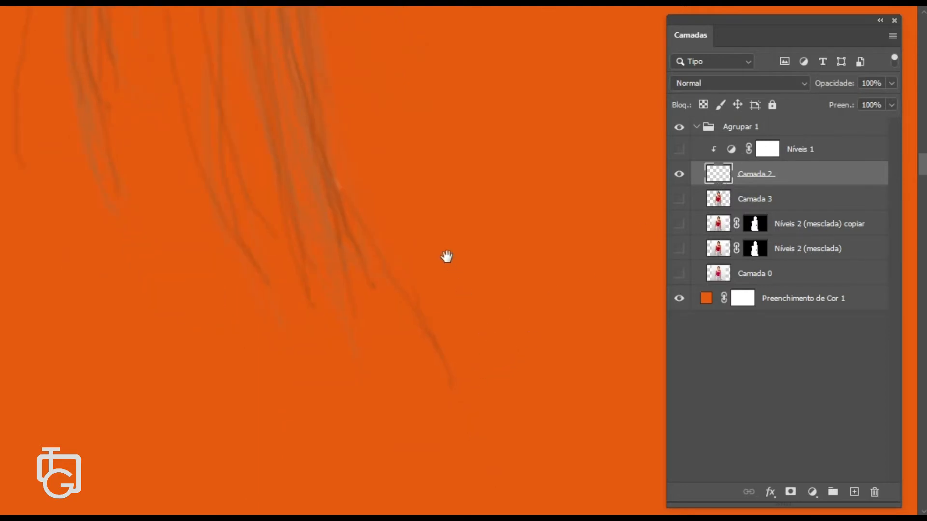
{"action": "left_click_drag", "start_coordinate": [434, 326], "coordinate": [434, 306]}
{"action": "mouse_move", "coordinate": [379, 186]}
{"action": "left_mouse_down"}
{"action": "mouse_move", "coordinate": [413, 280]}
{"action": "mouse_move", "coordinate": [367, 135]}
{"action": "mouse_move", "coordinate": [351, 164]}
{"action": "mouse_move", "coordinate": [472, 314]}
{"action": "left_mouse_up"}
{"action": "right_click", "coordinate": [265, 222], "text": "alt"}
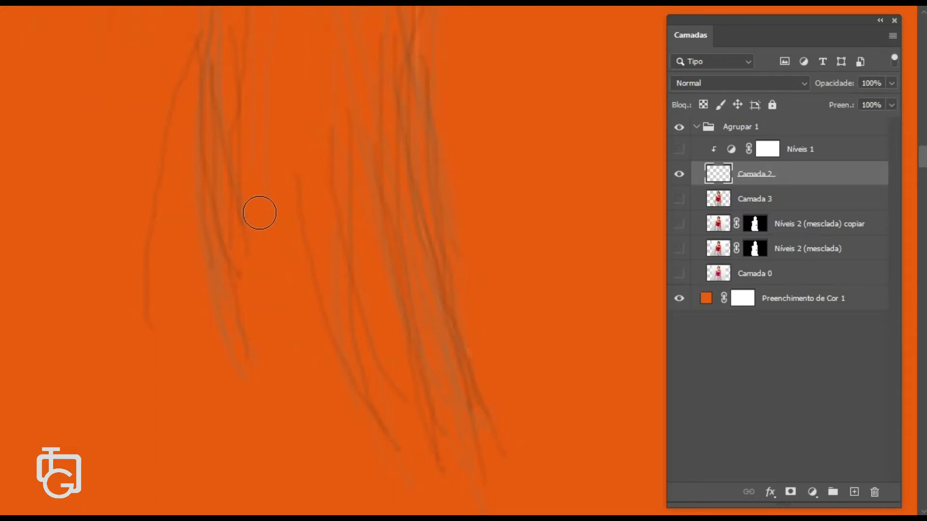
- Paint a couple of extra hair strands on Camada 2 and make Camada 3 visible again
{"action": "left_click_drag", "start_coordinate": [196, 211], "coordinate": [247, 257]}
{"action": "mouse_move", "coordinate": [237, 151]}
{"action": "left_mouse_down"}
{"action": "mouse_move", "coordinate": [215, 227]}
{"action": "mouse_move", "coordinate": [207, 427]}
{"action": "left_mouse_up"}
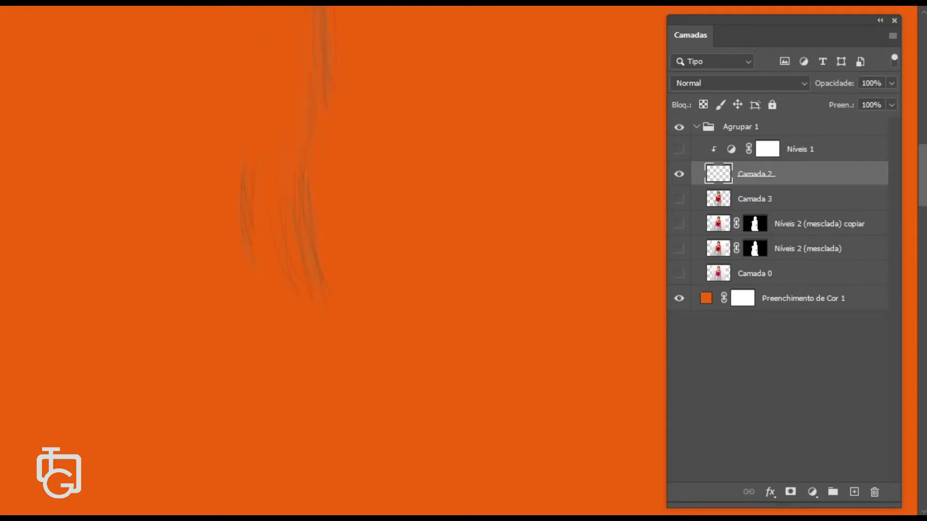
{"action": "left_click", "coordinate": [679, 199]}
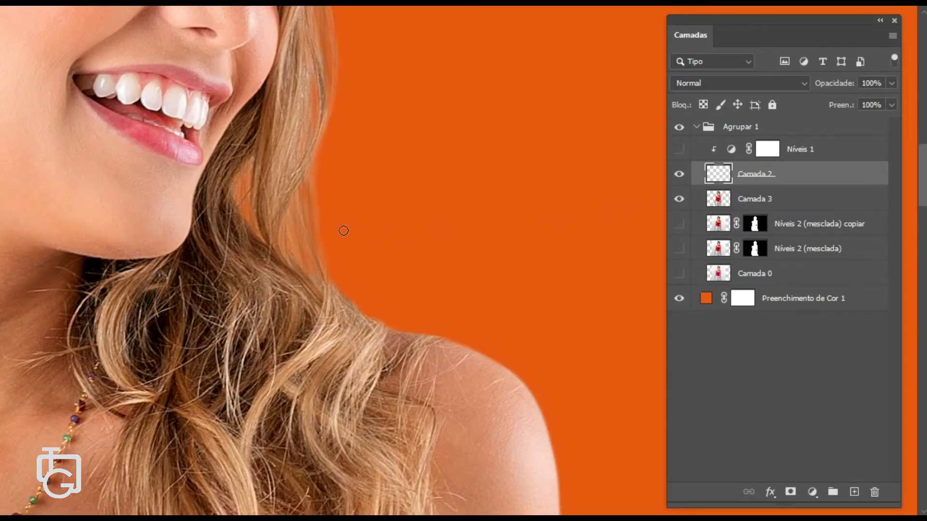
- Release the Níveis 1 clipping mask, then clip it back onto Camada 2
{"action": "scroll", "coordinate": [348, 227], "scroll_direction": "down", "scroll_amount": 1}
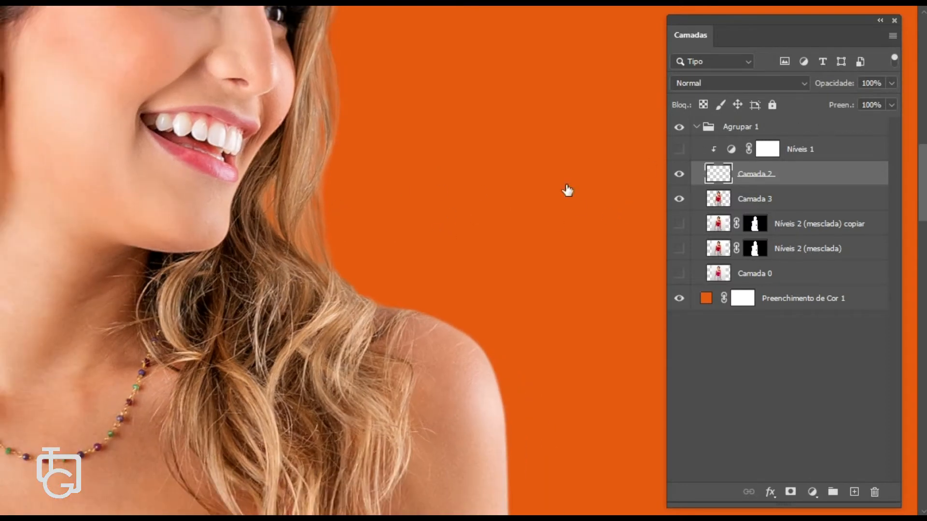
{"action": "scroll", "coordinate": [343, 219], "scroll_direction": "up", "scroll_amount": 2}
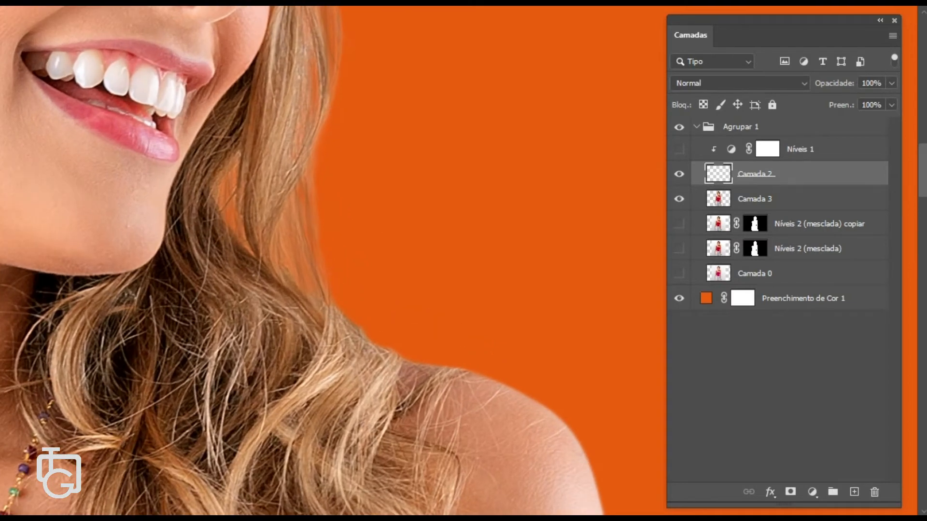
{"action": "right_click", "coordinate": [805, 150]}
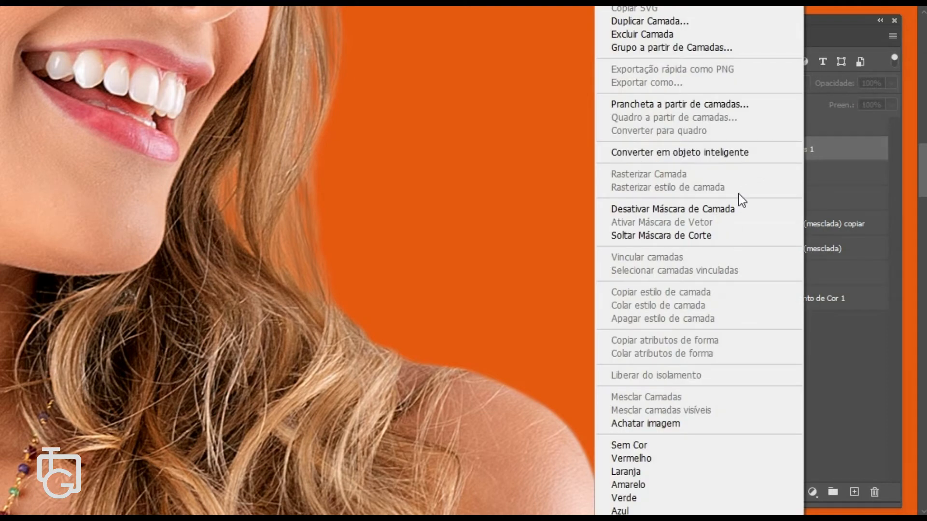
{"action": "left_click", "coordinate": [743, 237]}
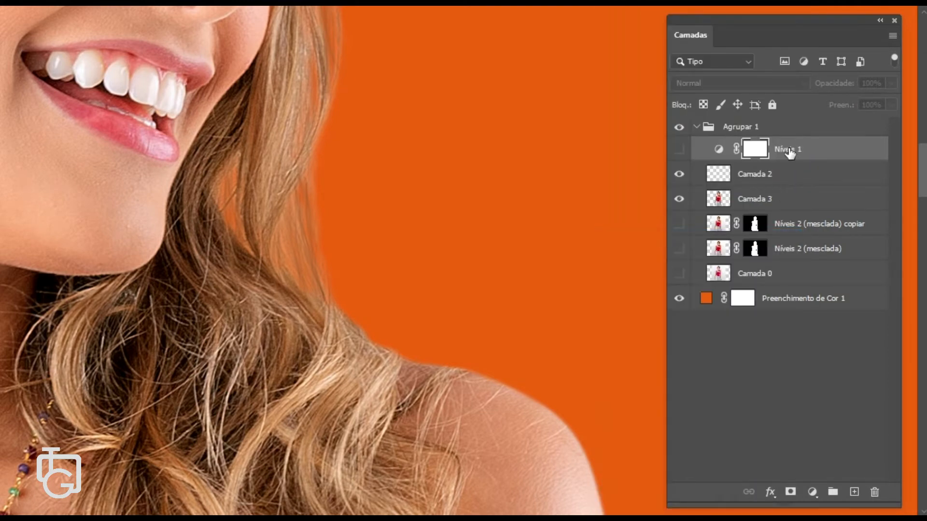
{"action": "right_click", "coordinate": [788, 151]}
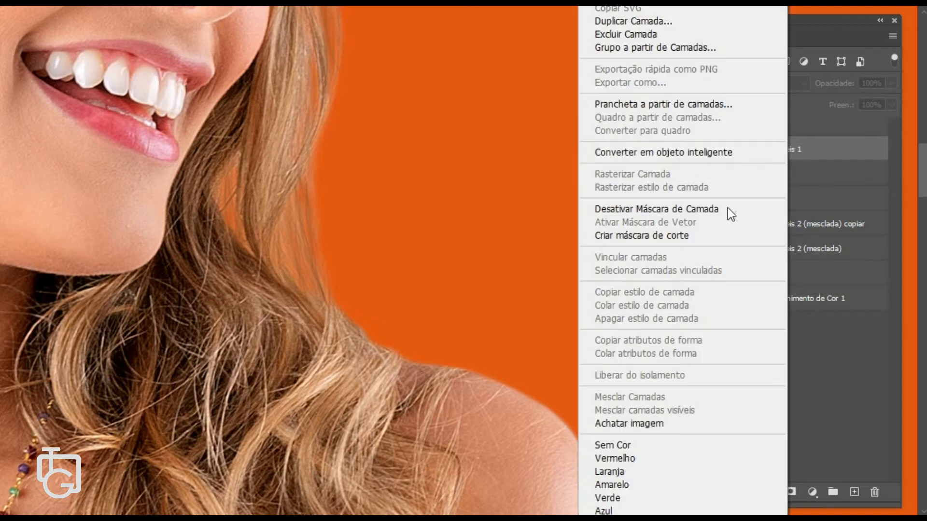
{"action": "left_click", "coordinate": [673, 236]}
- Make the Níveis 1 adjustment visible and toggle it on and off to compare its effect on the hair
{"action": "left_click", "coordinate": [678, 152]}
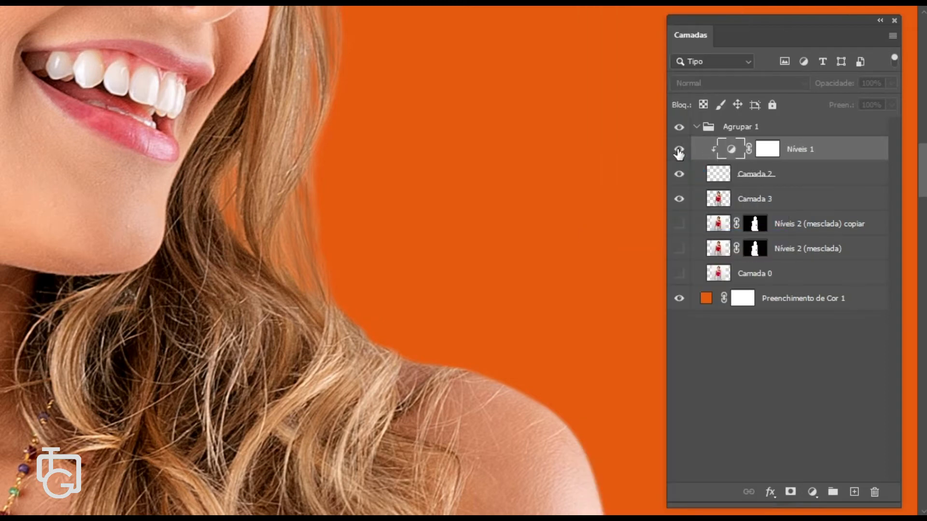
{"action": "left_click", "coordinate": [678, 150]}
{"action": "left_click", "coordinate": [678, 150]}
{"action": "left_click", "coordinate": [678, 151]}
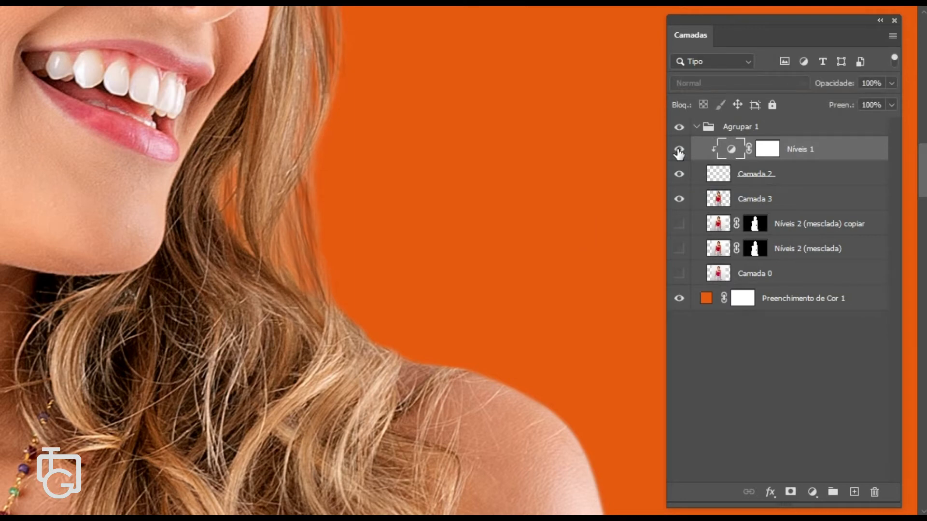
- Open the Níveis 1 properties, set the midtone level to about 0.96, and close the panel
{"action": "double_click", "coordinate": [732, 149]}
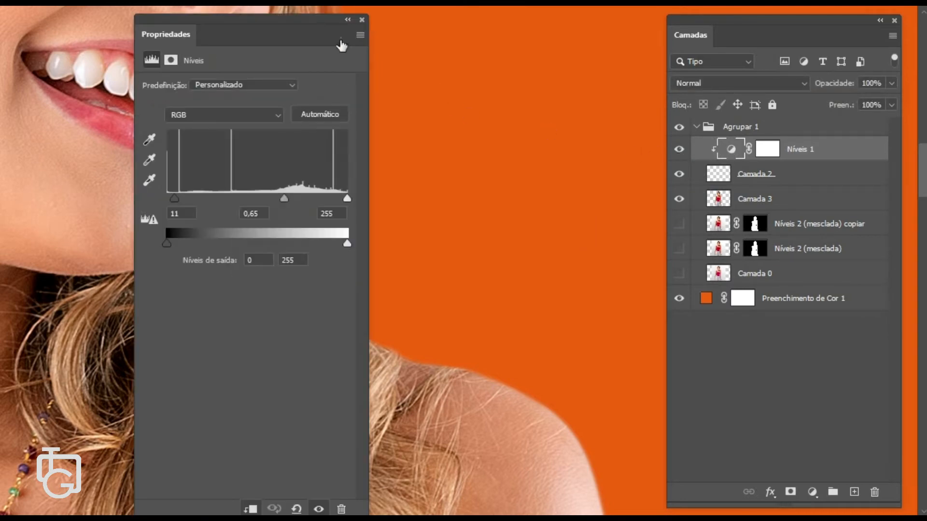
{"action": "left_click_drag", "start_coordinate": [317, 24], "coordinate": [566, 31]}
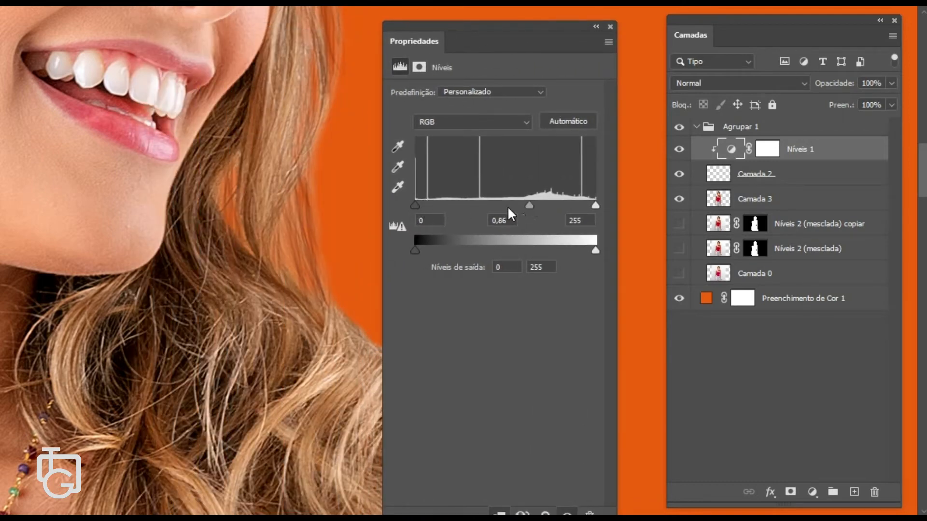
{"action": "left_click_drag", "start_coordinate": [529, 206], "coordinate": [504, 206]}
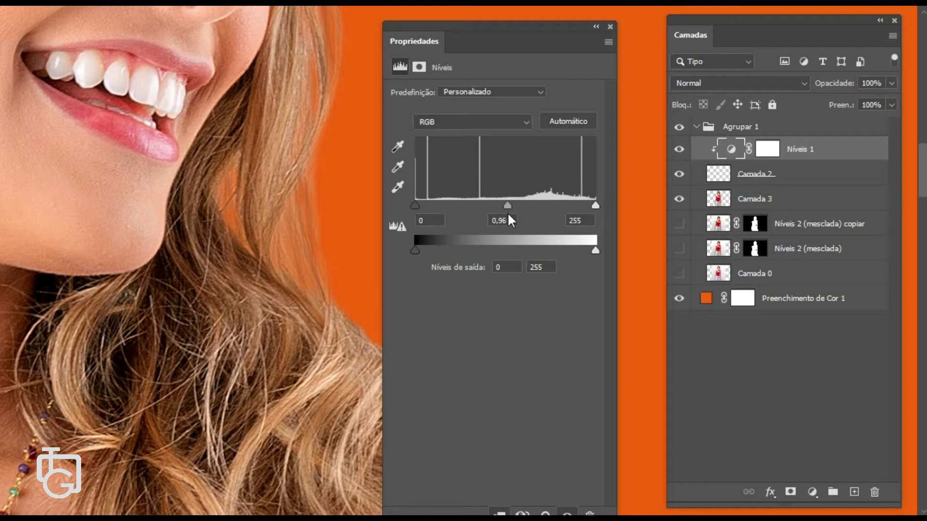
{"action": "left_click_drag", "start_coordinate": [512, 215], "coordinate": [520, 219]}
{"action": "left_click_drag", "start_coordinate": [510, 218], "coordinate": [508, 216]}
{"action": "left_click", "coordinate": [610, 27]}
- Temporarily release the Níveis 1 clipping mask and toggle the layer to compare, then clip it back
{"action": "scroll", "coordinate": [555, 93], "scroll_direction": "down", "scroll_amount": 6}
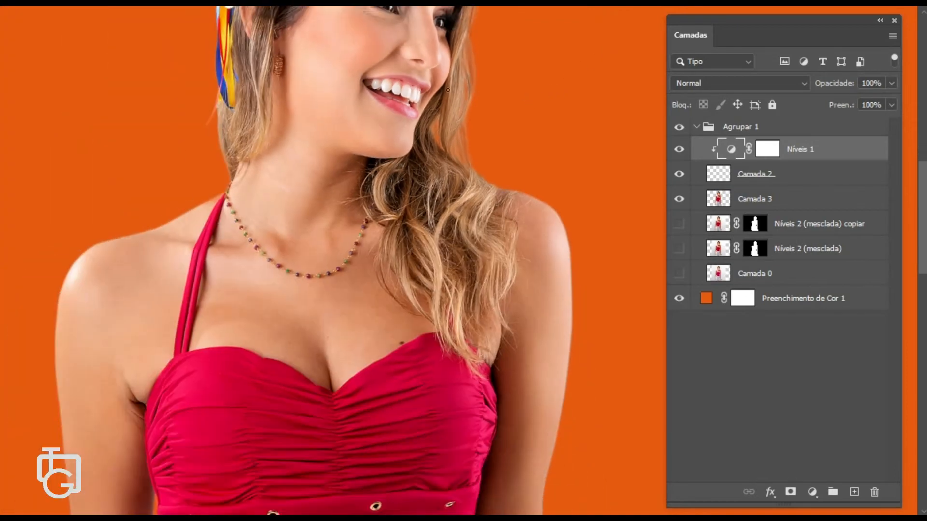
{"action": "left_click_drag", "start_coordinate": [422, 81], "coordinate": [462, 188]}
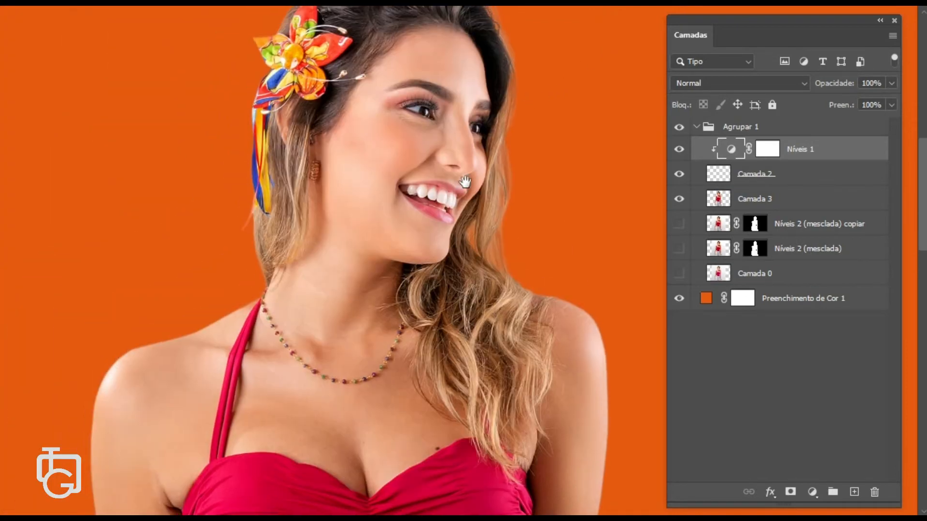
{"action": "right_click", "coordinate": [795, 149]}
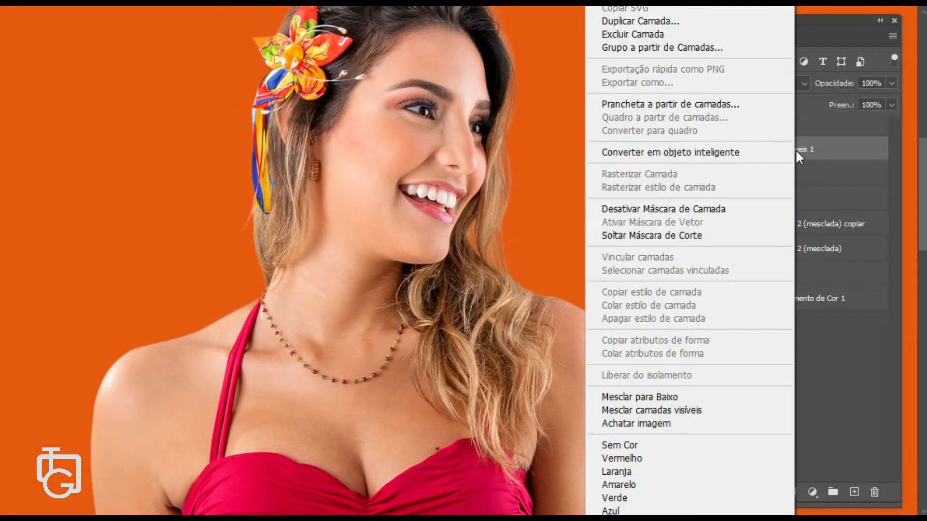
{"action": "left_click", "coordinate": [751, 234]}
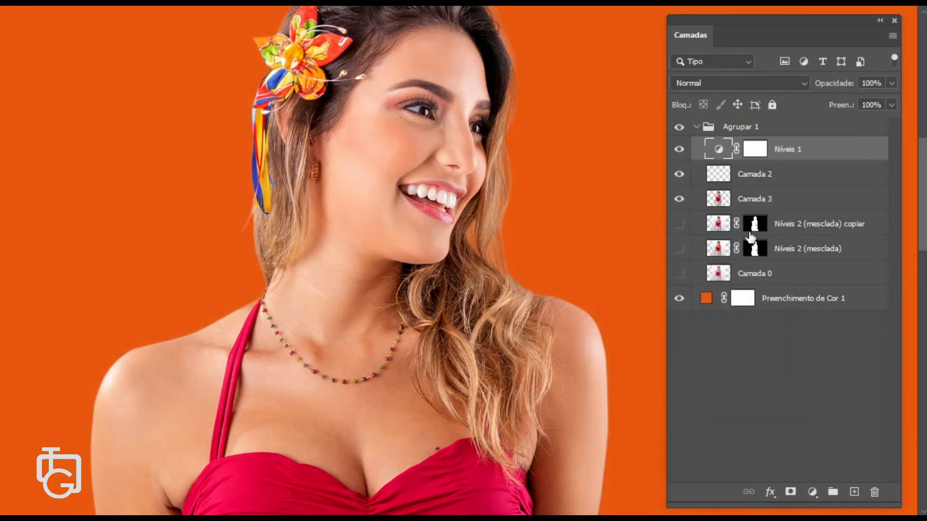
{"action": "left_click", "coordinate": [680, 149]}
{"action": "left_click", "coordinate": [679, 150]}
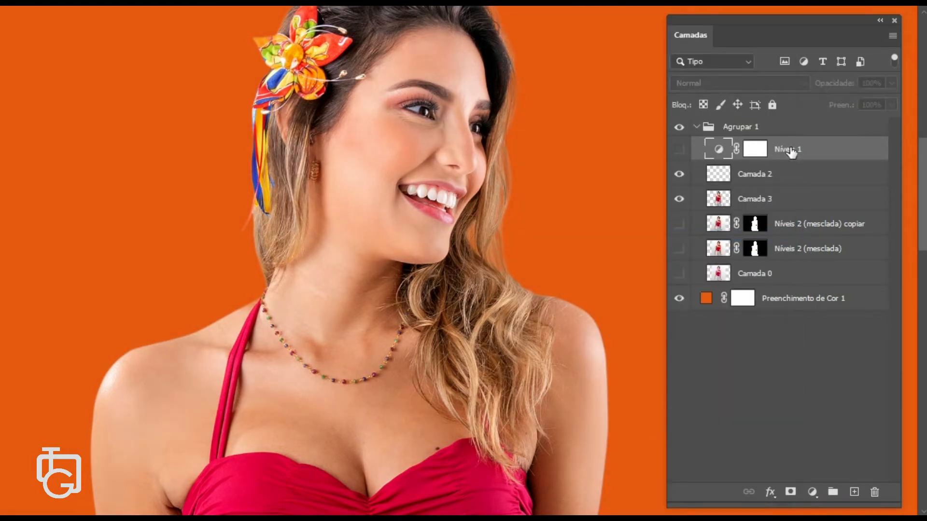
{"action": "left_click", "coordinate": [680, 151]}
{"action": "right_click", "coordinate": [783, 150]}
{"action": "left_click", "coordinate": [733, 236]}
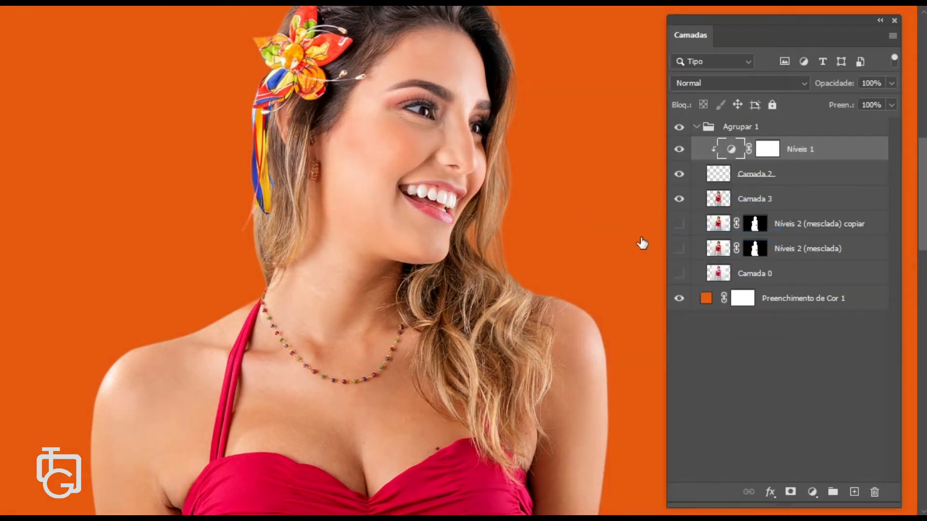
- Select Camada 2 and review the whole portrait with the painted hair
{"action": "scroll", "coordinate": [531, 314], "scroll_direction": "up", "scroll_amount": 5}
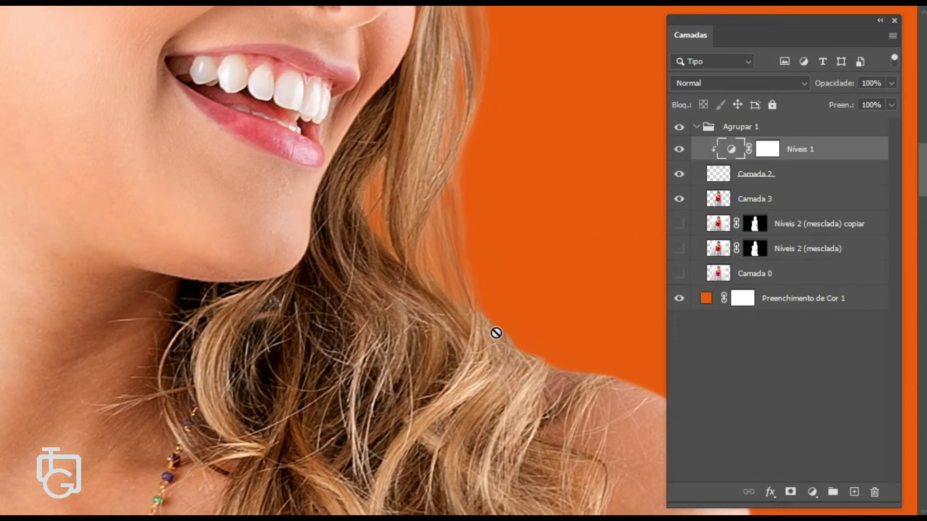
{"action": "left_click", "coordinate": [721, 185]}
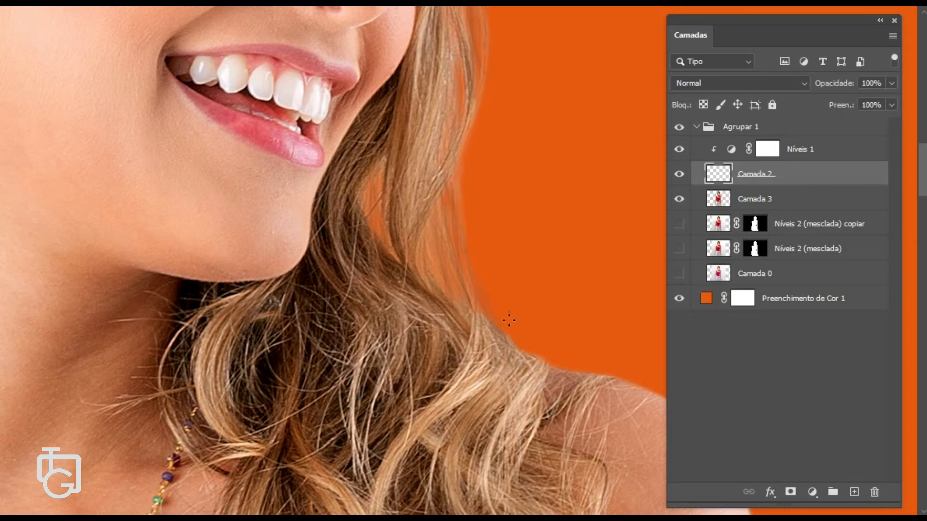
{"action": "scroll", "coordinate": [509, 319], "scroll_direction": "down", "scroll_amount": 6}
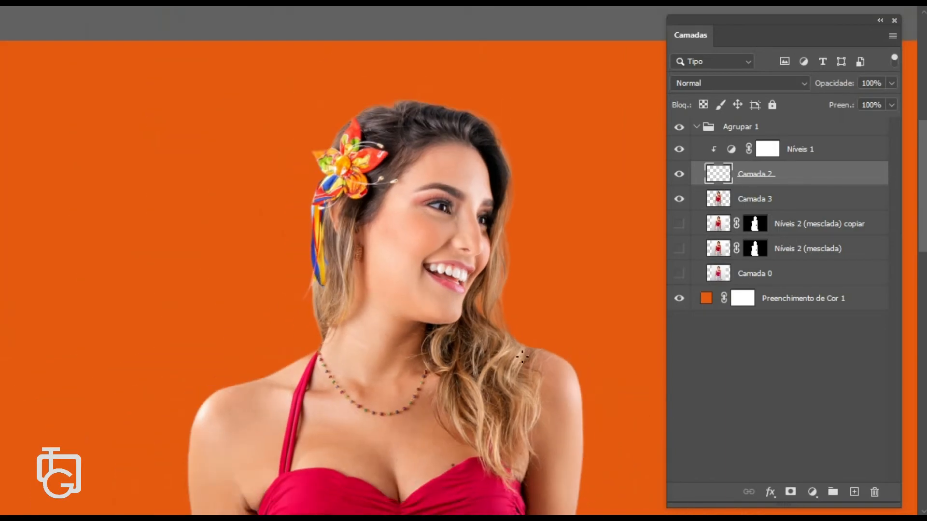
{"action": "scroll", "coordinate": [519, 360], "scroll_direction": "down", "scroll_amount": 3}
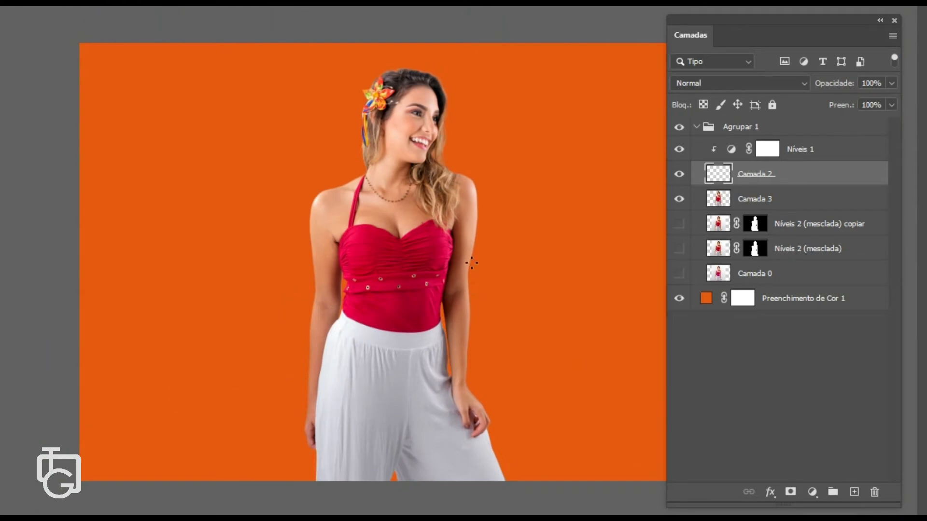
{"action": "scroll", "coordinate": [458, 227], "scroll_direction": "up", "scroll_amount": 6}
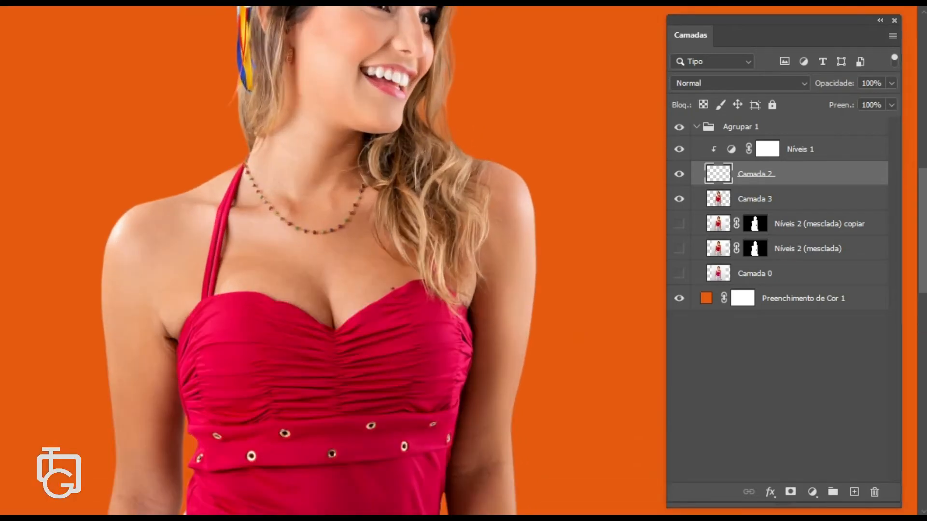
{"action": "scroll", "coordinate": [442, 171], "scroll_direction": "down", "scroll_amount": 6}
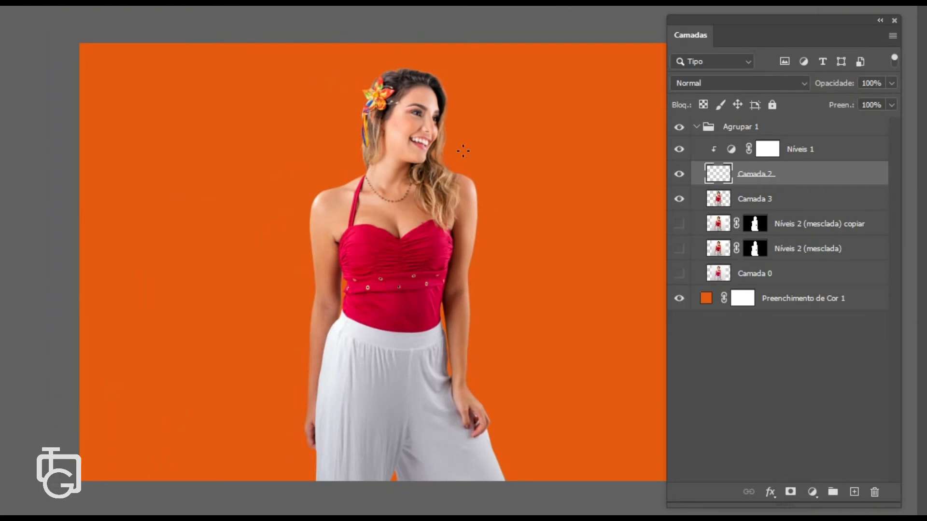
- Collapse the Agrupar 1 group to review the hair at several zoom levels, then expand it again
{"action": "left_click", "coordinate": [698, 127]}
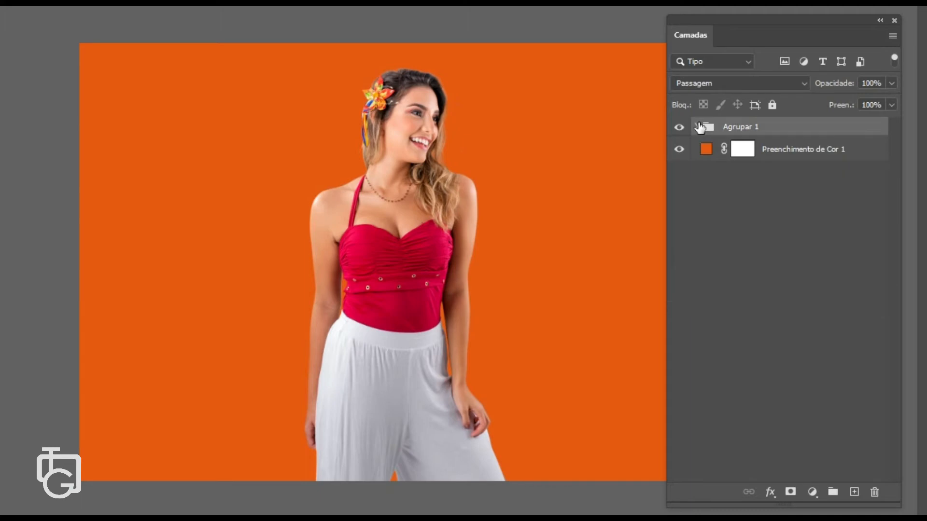
{"action": "scroll", "coordinate": [490, 118], "scroll_direction": "up", "scroll_amount": 4}
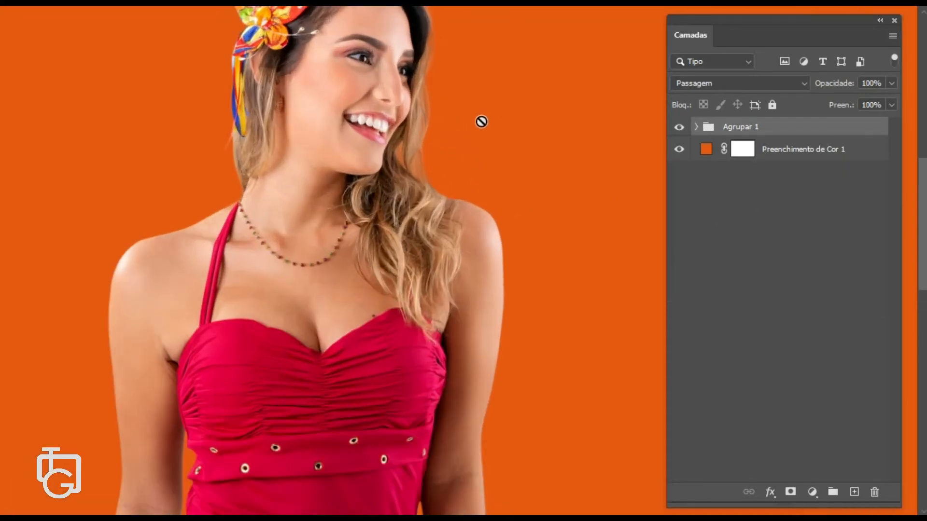
{"action": "scroll", "coordinate": [465, 182], "scroll_direction": "up", "scroll_amount": 5}
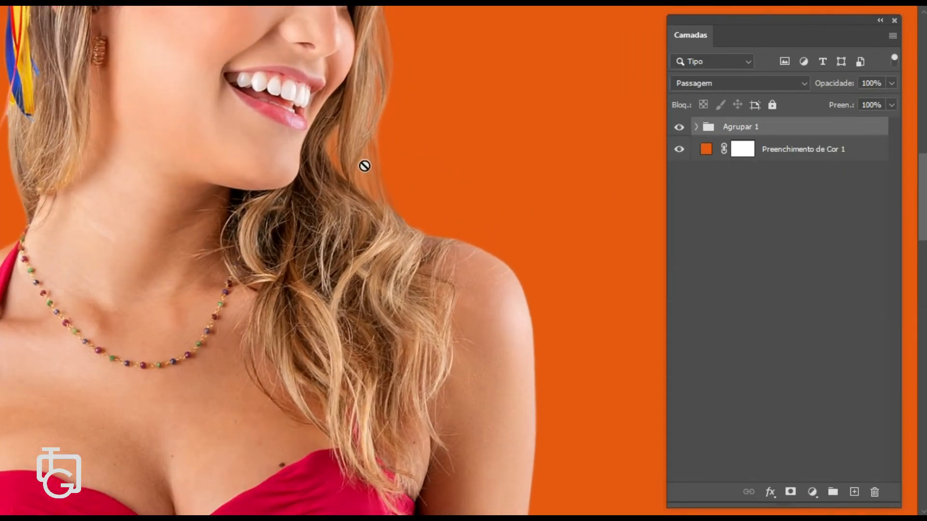
{"action": "scroll", "coordinate": [287, 163], "scroll_direction": "down", "scroll_amount": 1}
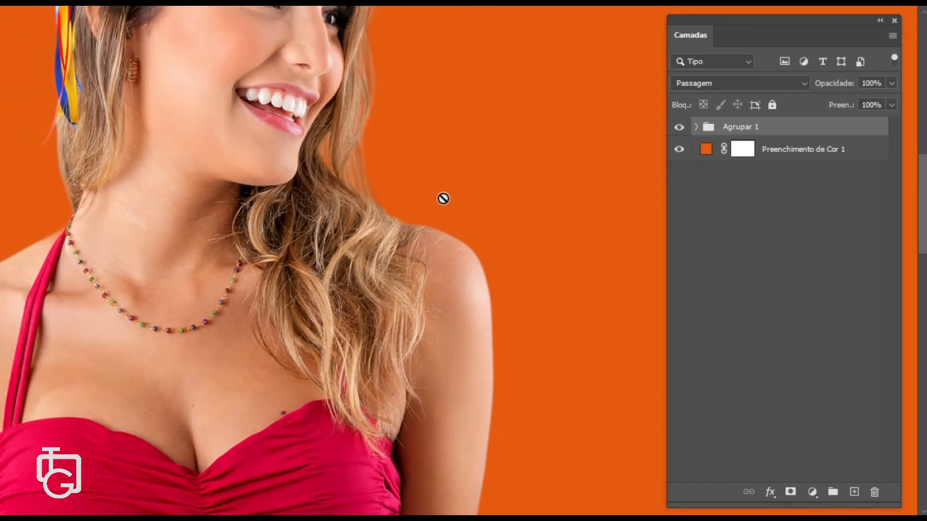
{"action": "scroll", "coordinate": [443, 198], "scroll_direction": "down", "scroll_amount": 3}
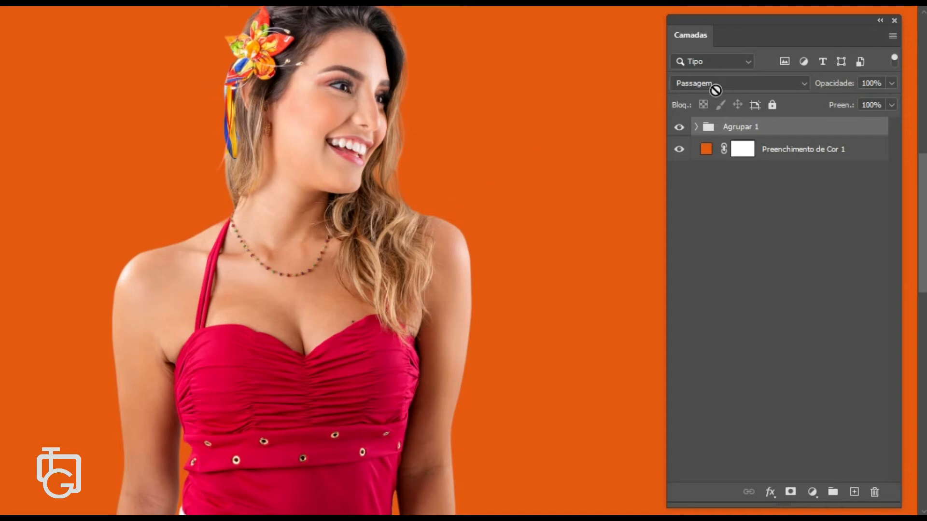
{"action": "left_click", "coordinate": [696, 126]}
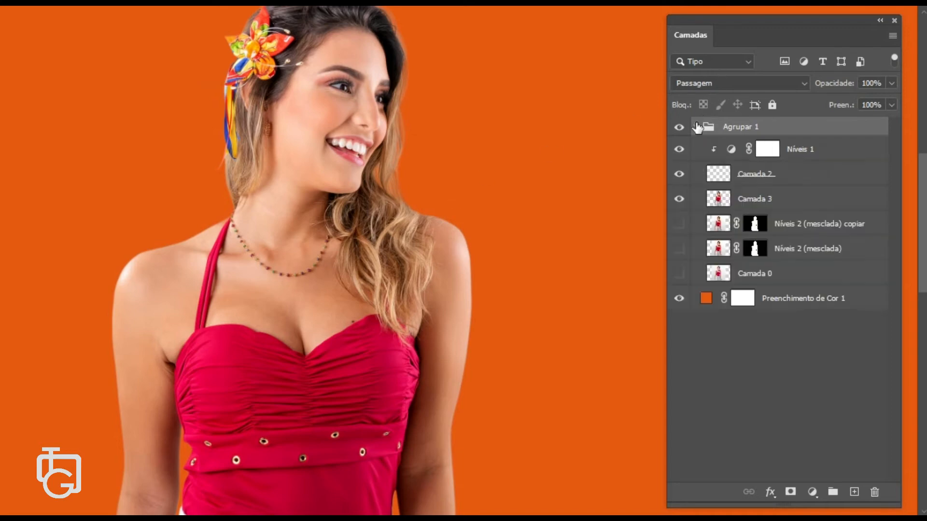
- Select Camada 2 and toggle its visibility to compare the painted strands
{"action": "left_click", "coordinate": [756, 178]}
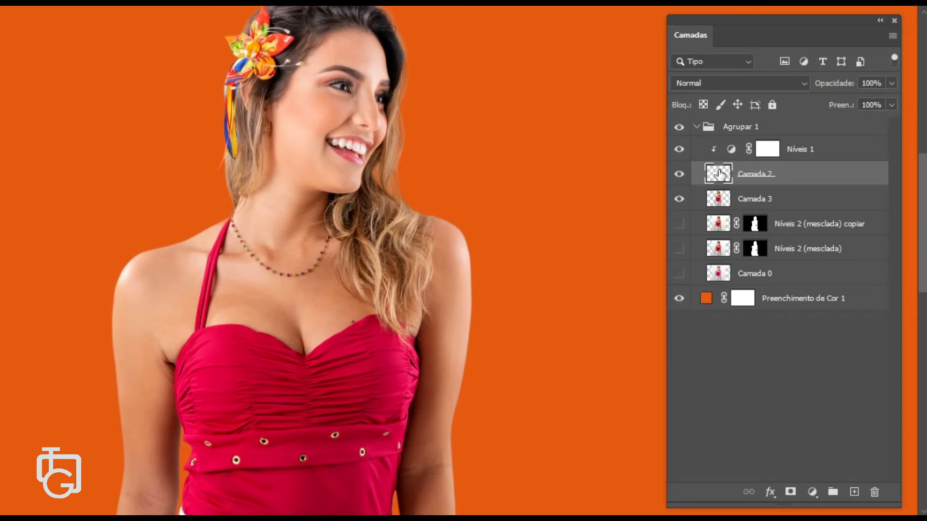
{"action": "scroll", "coordinate": [618, 190], "scroll_direction": "up", "scroll_amount": 3}
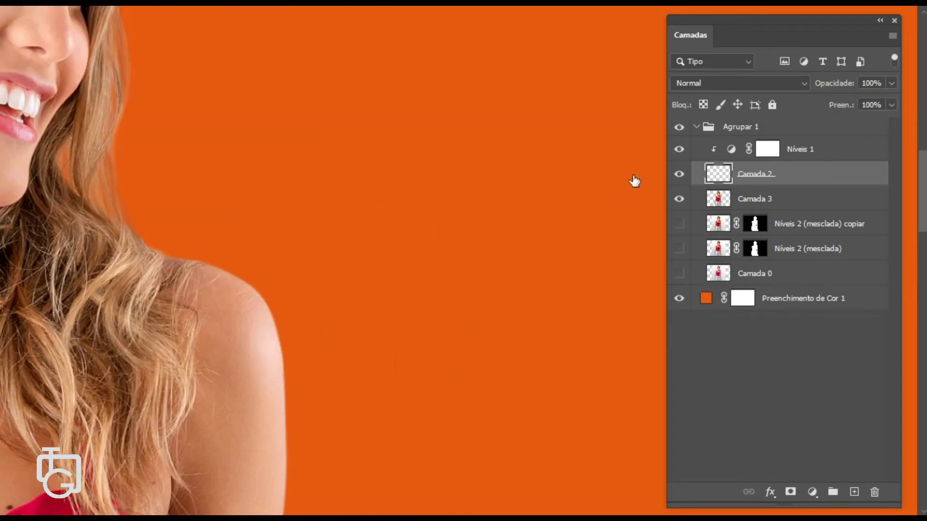
{"action": "left_click", "coordinate": [681, 180]}
{"action": "left_click", "coordinate": [681, 180]}
- Select the Camada 3 layer
{"action": "scroll", "coordinate": [170, 148], "scroll_direction": "down", "scroll_amount": 3}
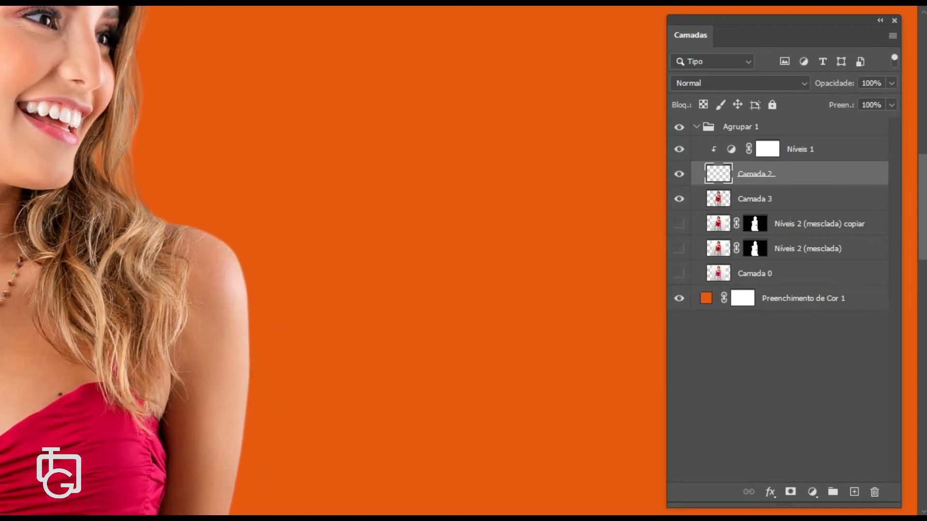
{"action": "scroll", "coordinate": [170, 148], "scroll_direction": "down", "scroll_amount": 2}
{"action": "scroll", "coordinate": [170, 148], "scroll_direction": "up", "scroll_amount": 3}
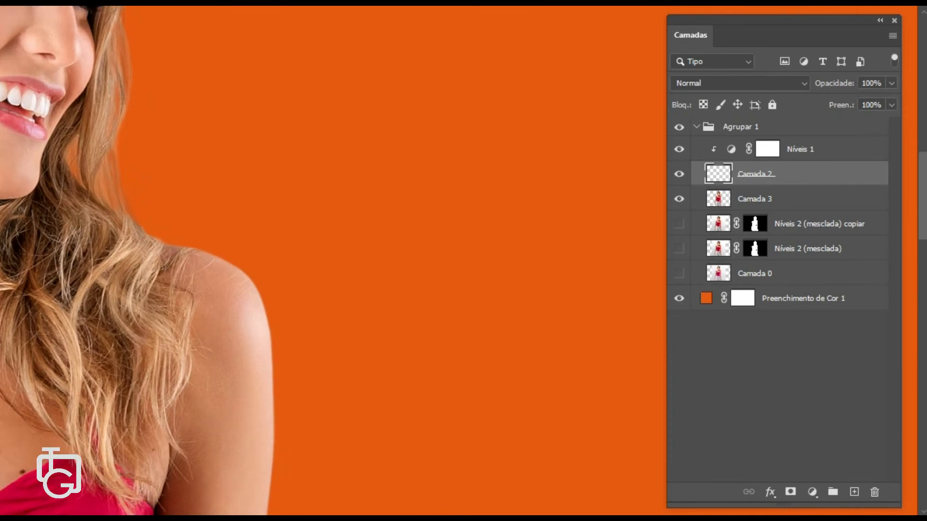
{"action": "left_click", "coordinate": [789, 199]}
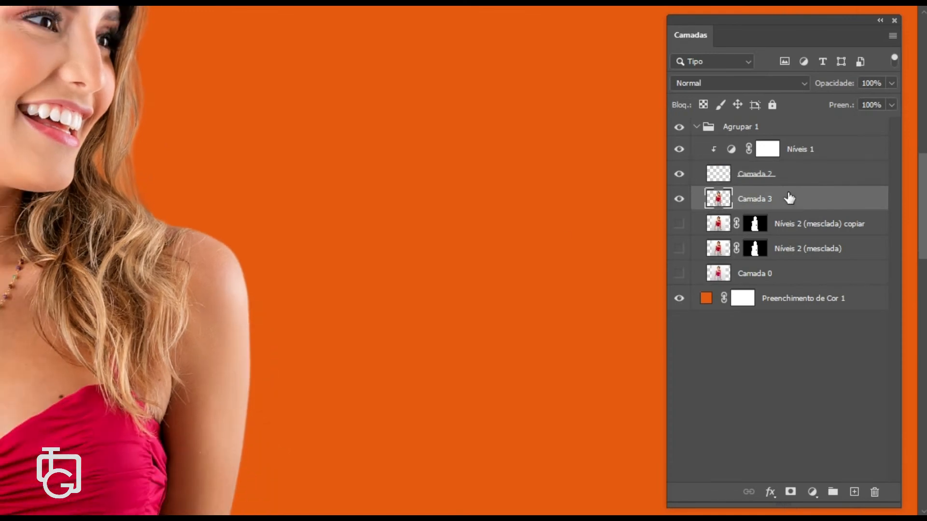
- Select Camada 3 through Níveis 1 and stamp them into a new merged layer above
{"action": "left_click", "coordinate": [802, 173], "text": "shift"}
{"action": "left_click", "coordinate": [818, 150], "text": "shift"}
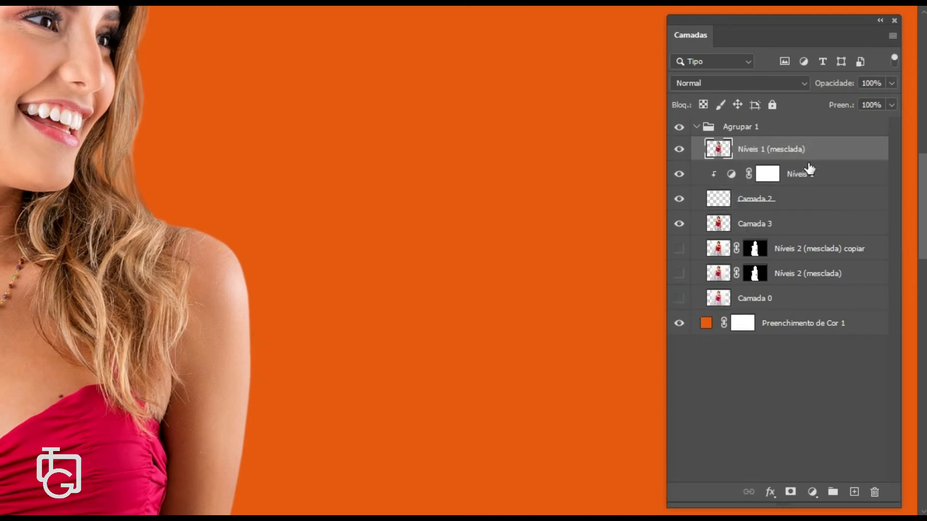
- Group the original layers from Níveis 1 down to Camada 0 into Agrupar 2 and hide that group
{"action": "left_click", "coordinate": [811, 175]}
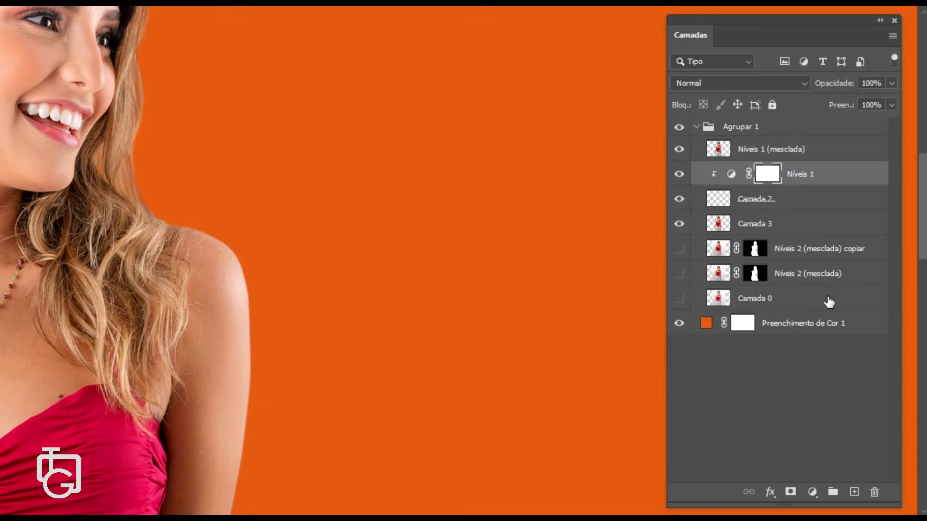
{"action": "left_click", "coordinate": [830, 307], "text": "ctrl"}
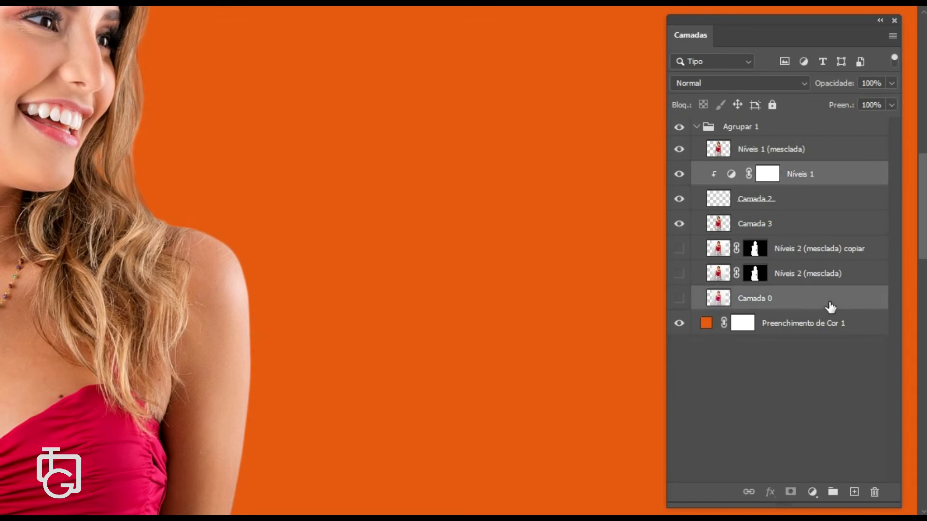
{"action": "left_click", "coordinate": [800, 207], "text": "shift"}
{"action": "left_click", "coordinate": [804, 177], "text": "ctrl"}
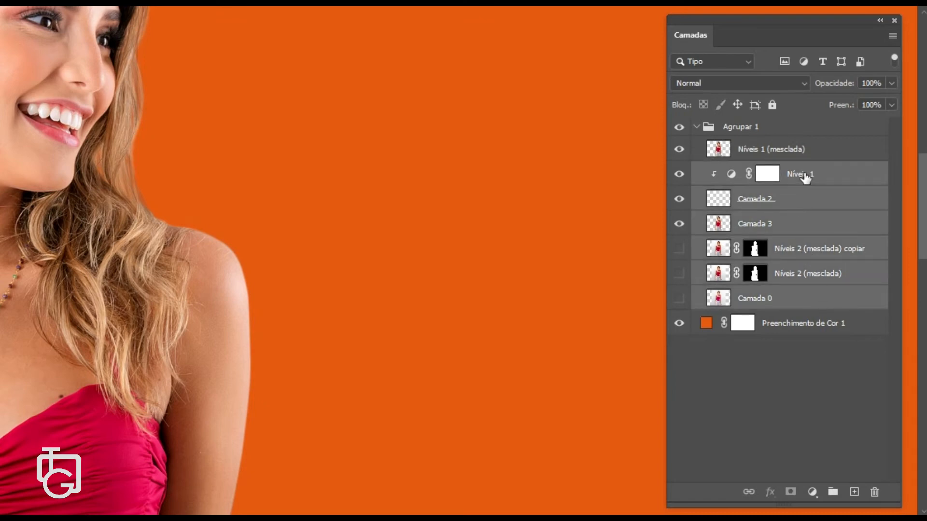
{"action": "key", "text": "ctrl+g"}
{"action": "left_click", "coordinate": [680, 172]}
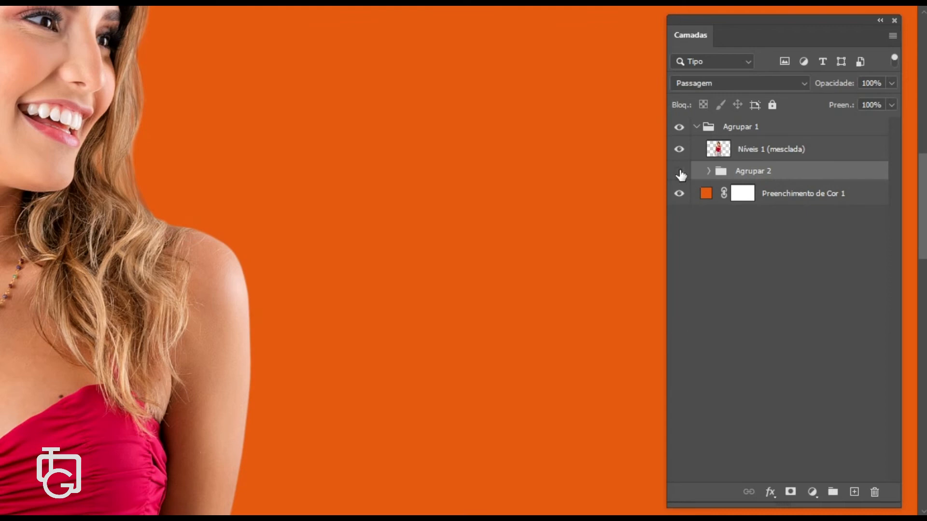
- Liquify the Níveis 1 (mesclada) layer, nudging the hair edge beside the cheek and jaw with a small brush, then apply
{"action": "left_click", "coordinate": [695, 147]}
{"action": "scroll", "coordinate": [184, 172], "scroll_direction": "up", "scroll_amount": 3}
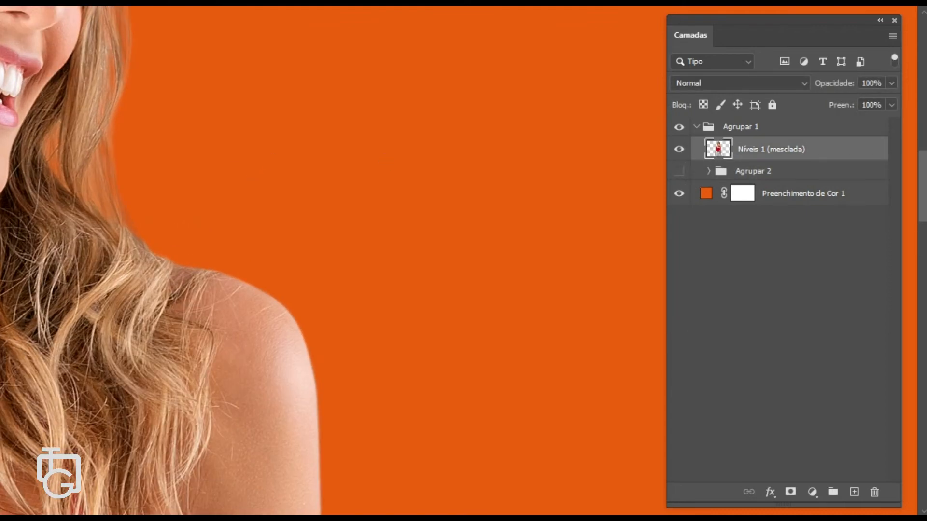
{"action": "scroll", "coordinate": [204, 248], "scroll_direction": "down", "scroll_amount": 1}
{"action": "scroll", "coordinate": [231, 242], "scroll_direction": "up", "scroll_amount": 3}
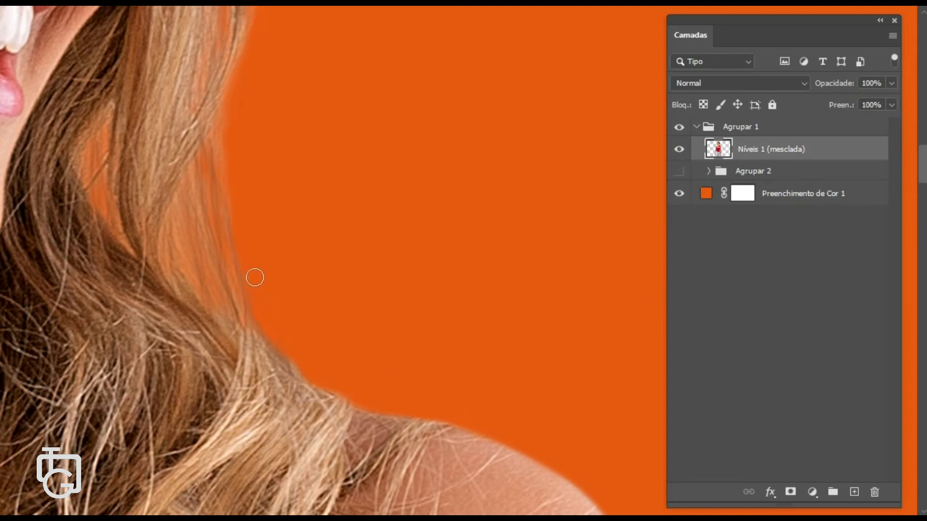
{"action": "scroll", "coordinate": [255, 280], "scroll_direction": "down", "scroll_amount": 5}
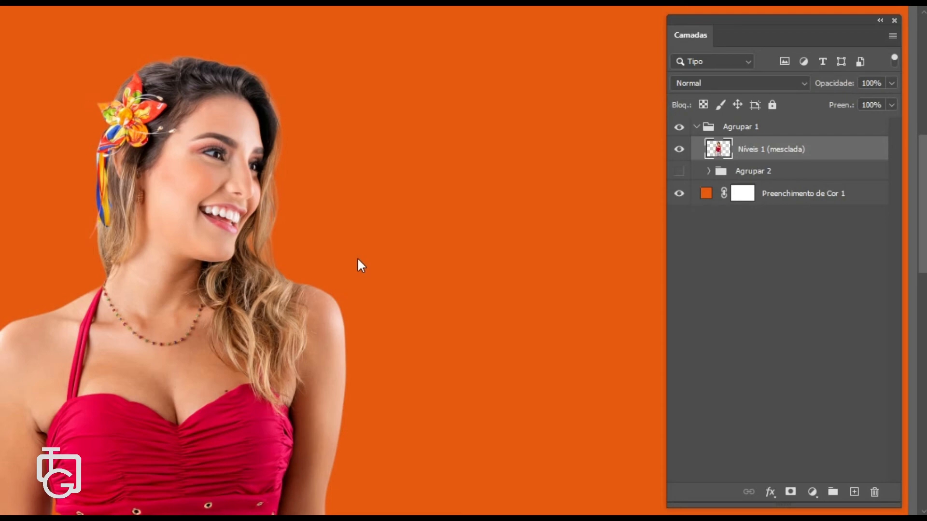
{"action": "key", "text": "ctrl+shift+x"}
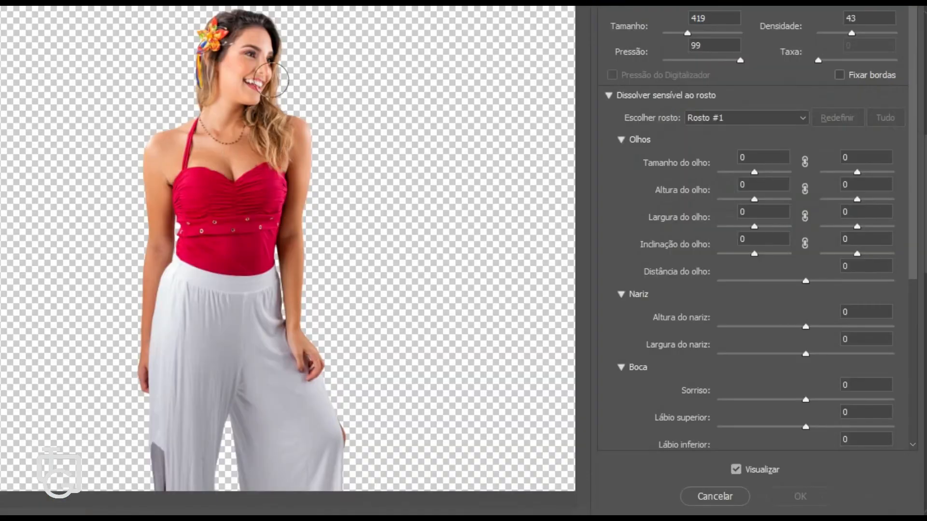
{"action": "key", "text": "ctrl+plus"}
{"action": "key", "text": "ctrl+plus"}
{"action": "key", "text": "ctrl+plus"}
{"action": "left_click_drag", "start_coordinate": [280, 19], "coordinate": [323, 297]}
{"action": "key", "text": "ctrl+plus"}
{"action": "key", "text": "ctrl+plus"}
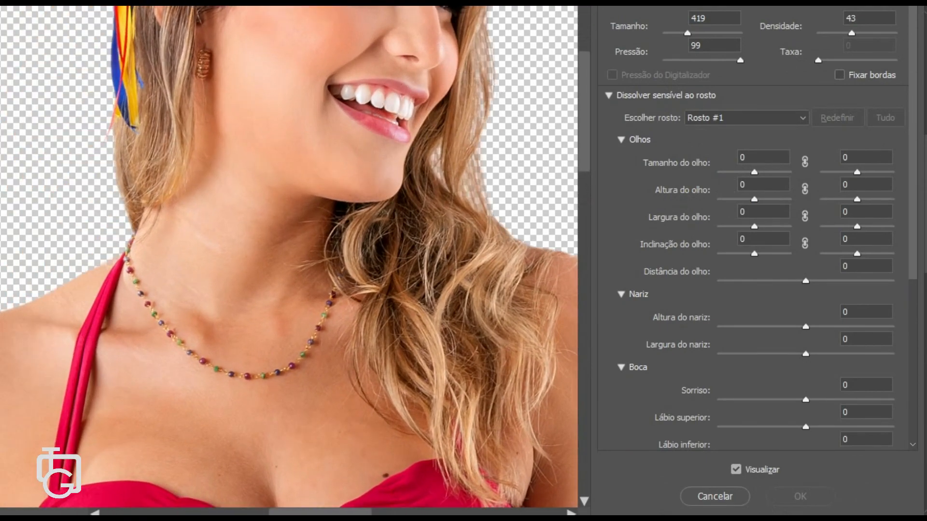
{"action": "left_click_drag", "start_coordinate": [440, 141], "coordinate": [262, 237]}
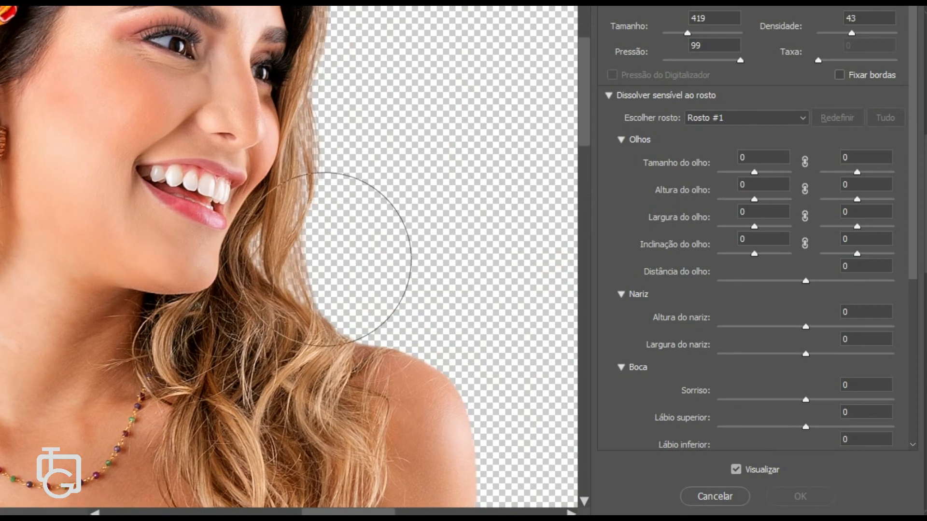
{"action": "mouse_move", "coordinate": [324, 259]}
{"action": "left_mouse_down"}
{"action": "mouse_move", "coordinate": [310, 246]}
{"action": "mouse_move", "coordinate": [246, 251]}
{"action": "left_mouse_up"}
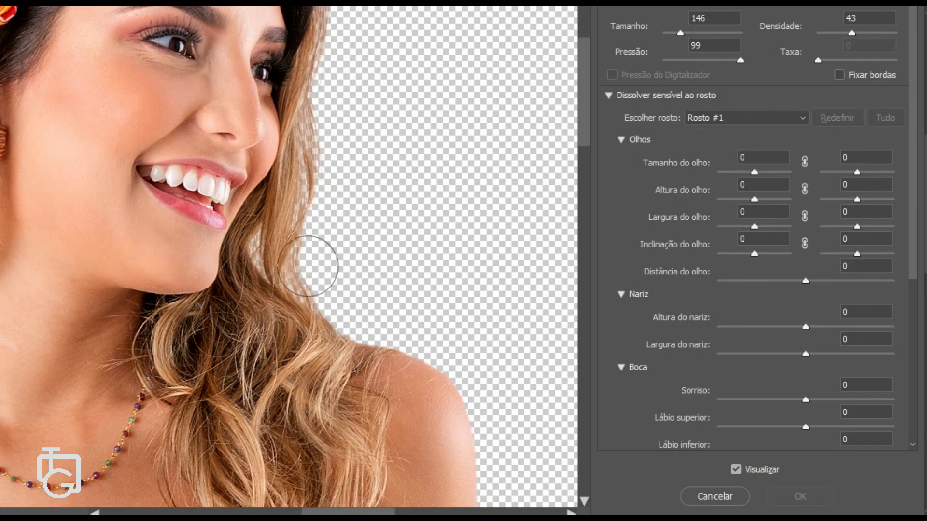
{"action": "left_click_drag", "start_coordinate": [322, 291], "coordinate": [324, 303]}
{"action": "left_click_drag", "start_coordinate": [301, 251], "coordinate": [311, 252]}
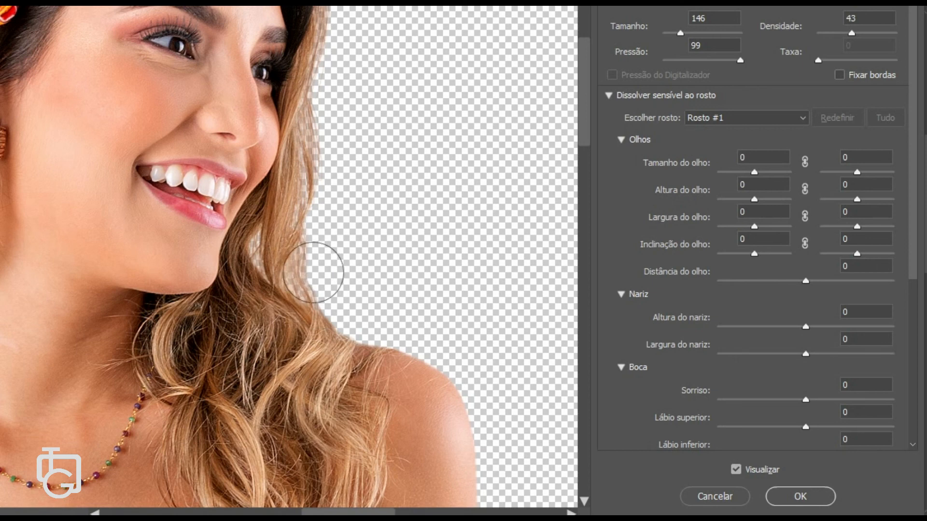
{"action": "left_click_drag", "start_coordinate": [294, 220], "coordinate": [304, 234]}
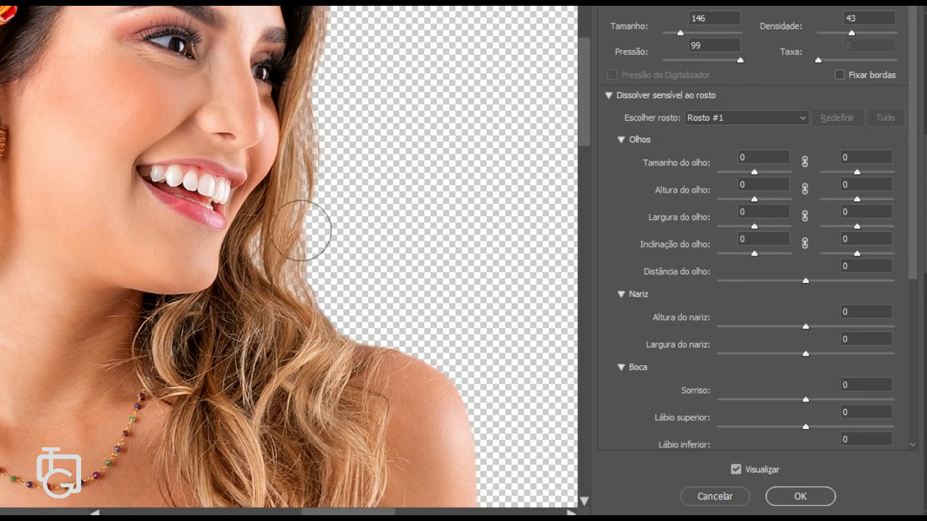
{"action": "left_click_drag", "start_coordinate": [302, 191], "coordinate": [304, 196]}
{"action": "left_click_drag", "start_coordinate": [324, 259], "coordinate": [302, 258]}
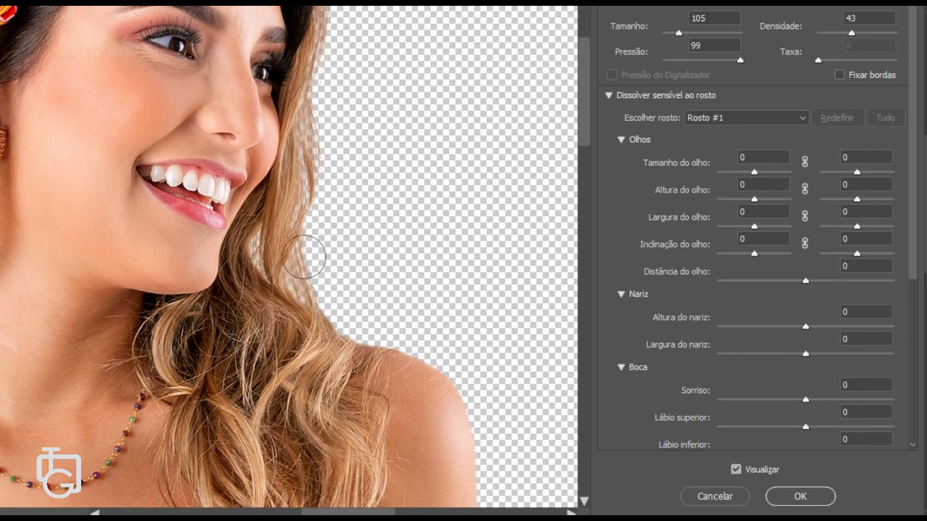
{"action": "left_click", "coordinate": [773, 499]}
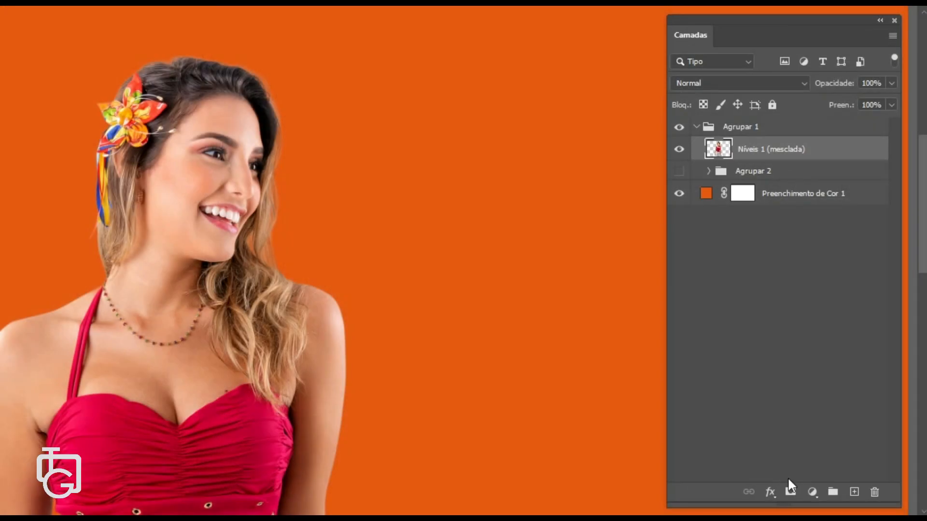
- Toggle the visibility of Agrupar 2 and the merged layer to compare the liquified hair with the original
{"action": "left_click", "coordinate": [678, 171]}
{"action": "scroll", "coordinate": [329, 224], "scroll_direction": "up", "scroll_amount": 3}
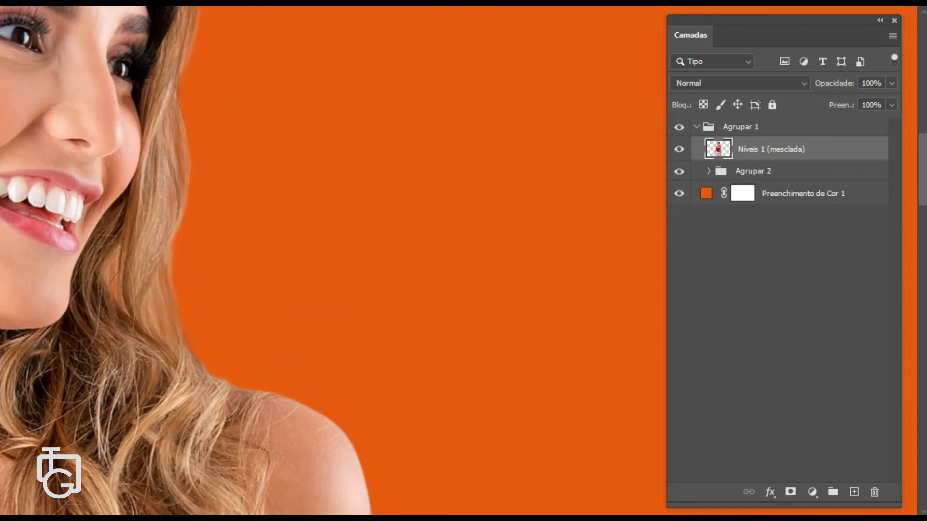
{"action": "left_click", "coordinate": [679, 151]}
{"action": "left_click", "coordinate": [680, 150]}
{"action": "left_click", "coordinate": [680, 153]}
{"action": "left_click", "coordinate": [681, 153]}
{"action": "left_click", "coordinate": [680, 154]}
{"action": "left_click", "coordinate": [681, 154]}
{"action": "left_click", "coordinate": [679, 172]}
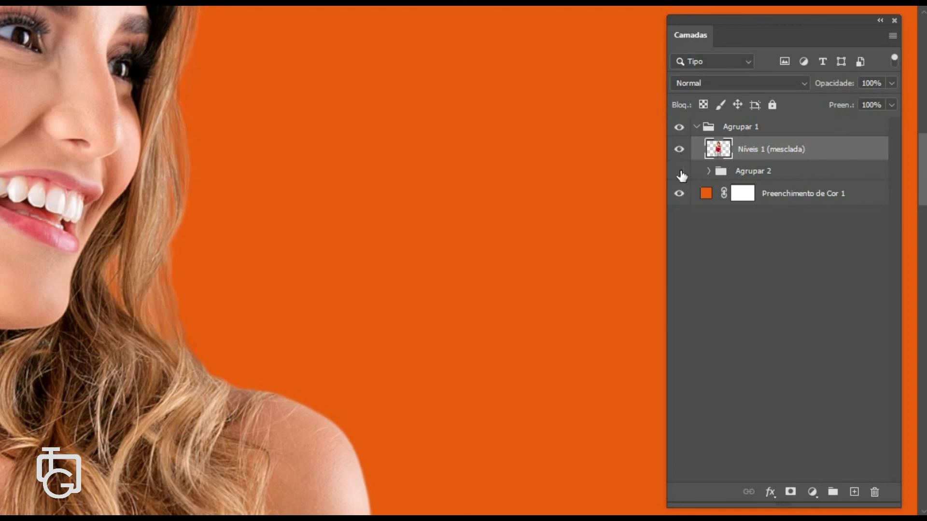
- Expand Agrupar 2, show it, hide Camada 3, and toggle the merged layer to compare the full portrait
{"action": "left_click", "coordinate": [708, 170]}
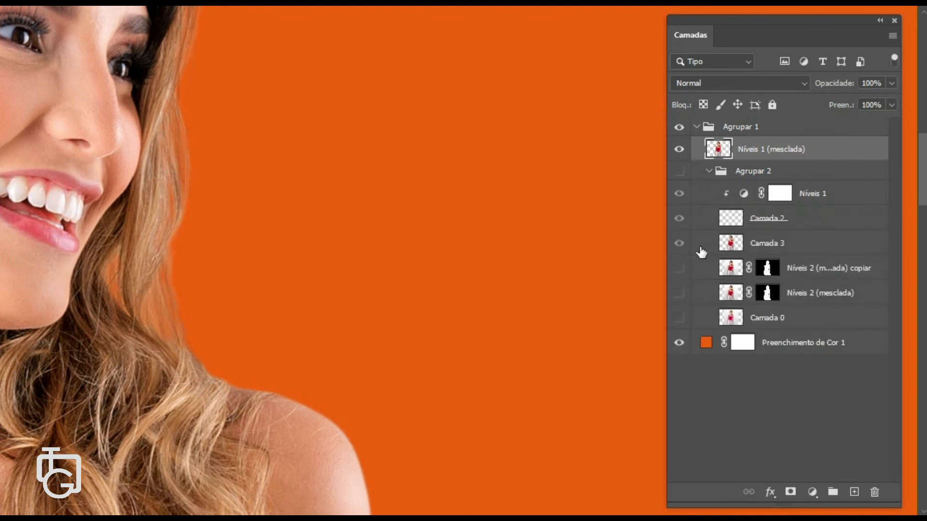
{"action": "left_click", "coordinate": [681, 243]}
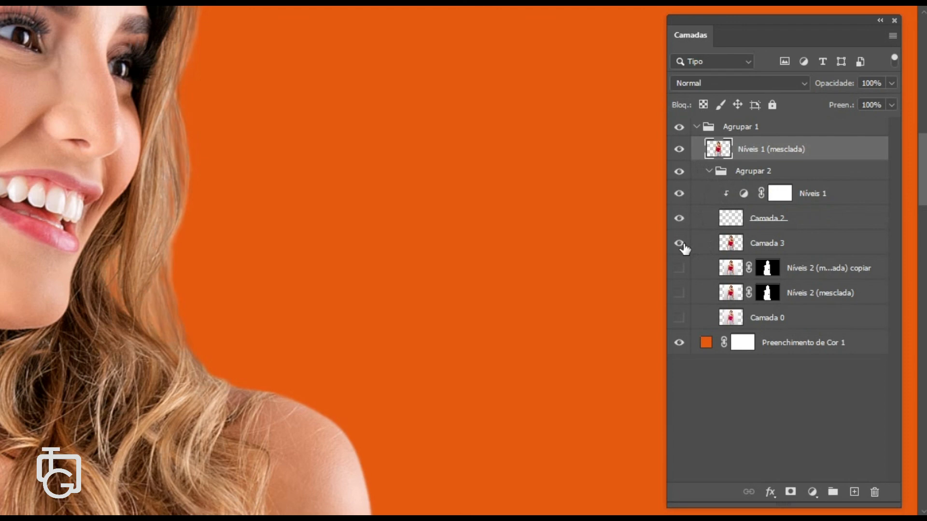
{"action": "left_click", "coordinate": [680, 151]}
{"action": "left_click", "coordinate": [681, 150]}
{"action": "left_click", "coordinate": [679, 250]}
{"action": "left_click", "coordinate": [680, 249]}
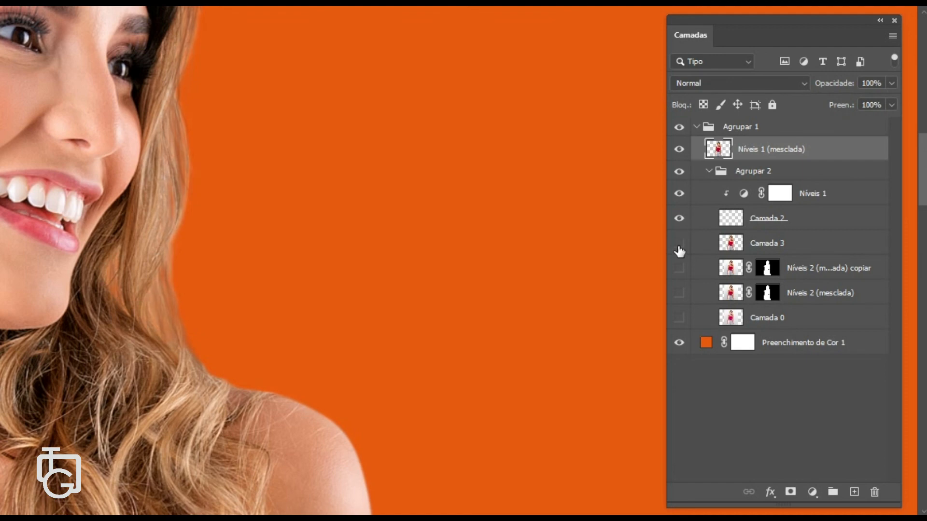
{"action": "left_click", "coordinate": [679, 150]}
{"action": "left_click", "coordinate": [679, 149]}
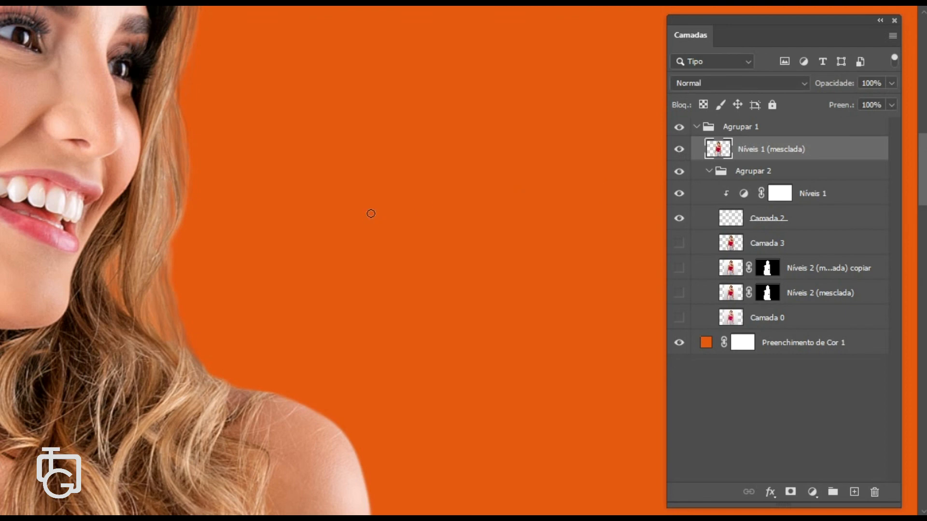
{"action": "scroll", "coordinate": [371, 213], "scroll_direction": "down", "scroll_amount": 3}
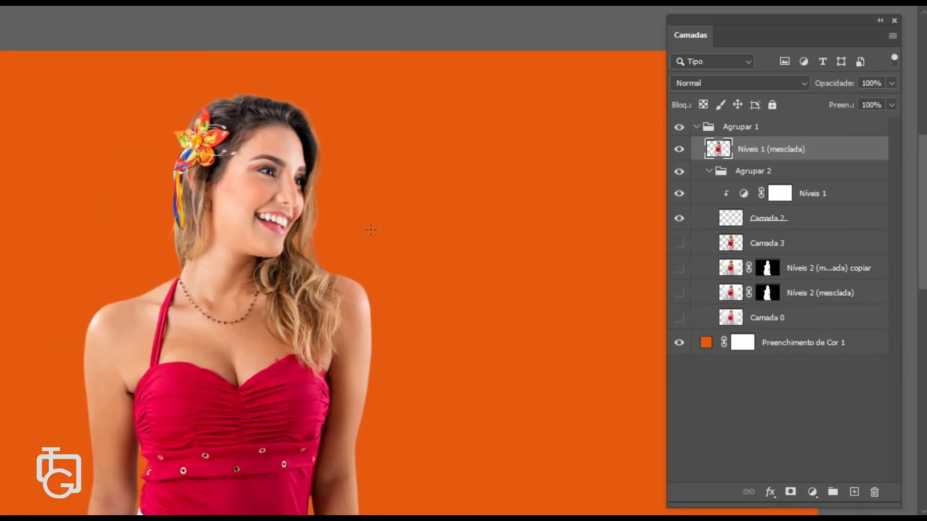
{"action": "scroll", "coordinate": [371, 230], "scroll_direction": "down", "scroll_amount": 2}
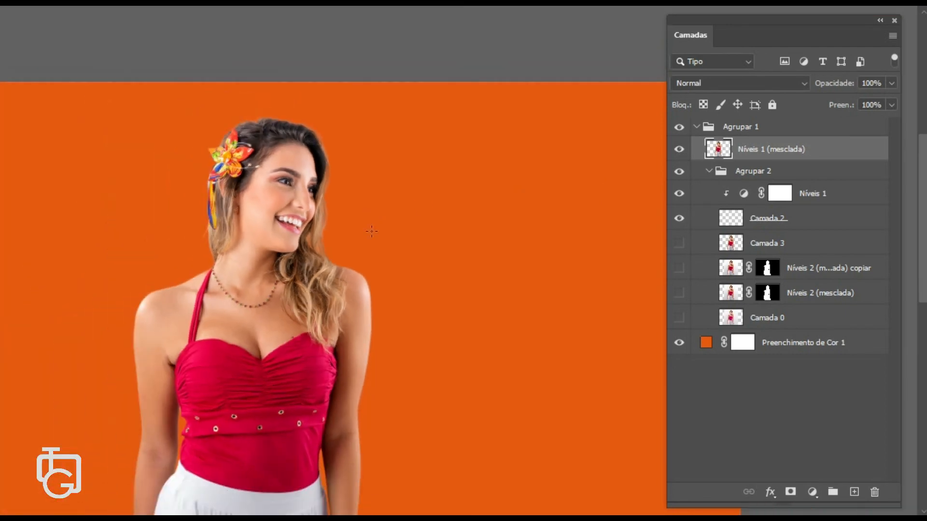